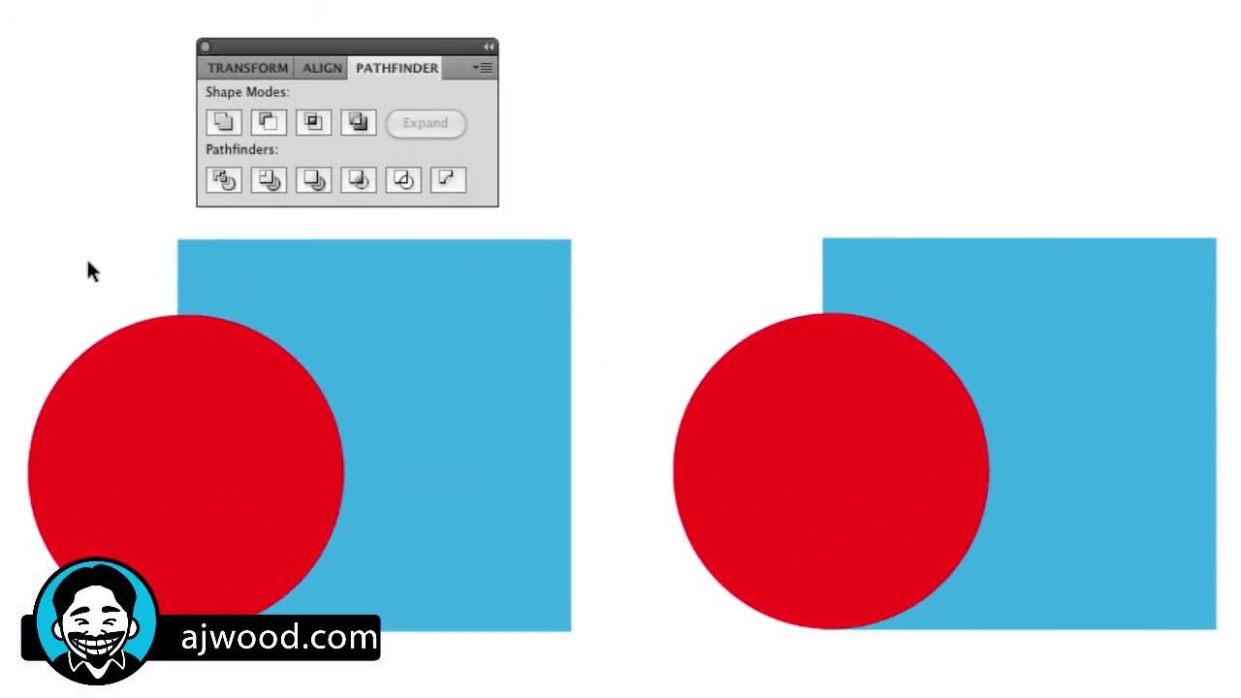
Step: Preview Unite, Minus Front, Intersect and Exclude on the left circle and square, undoing each result
left_click_drag(86, 256, 360, 430)
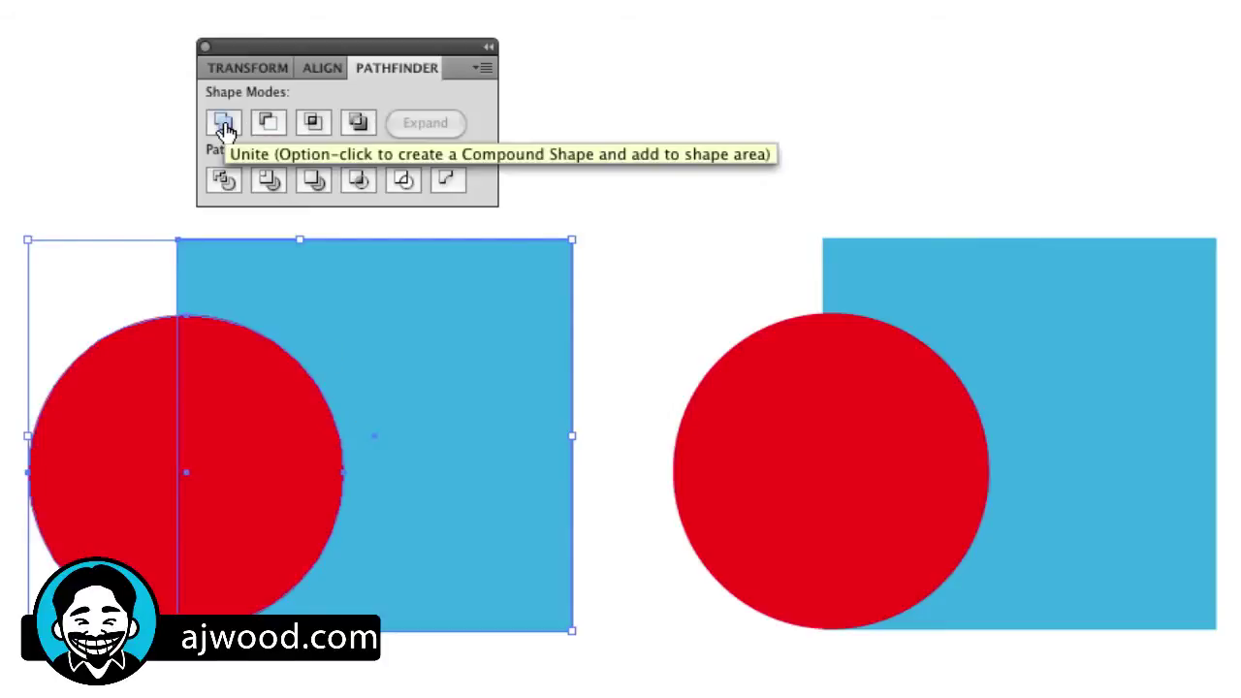
left_click(224, 124)
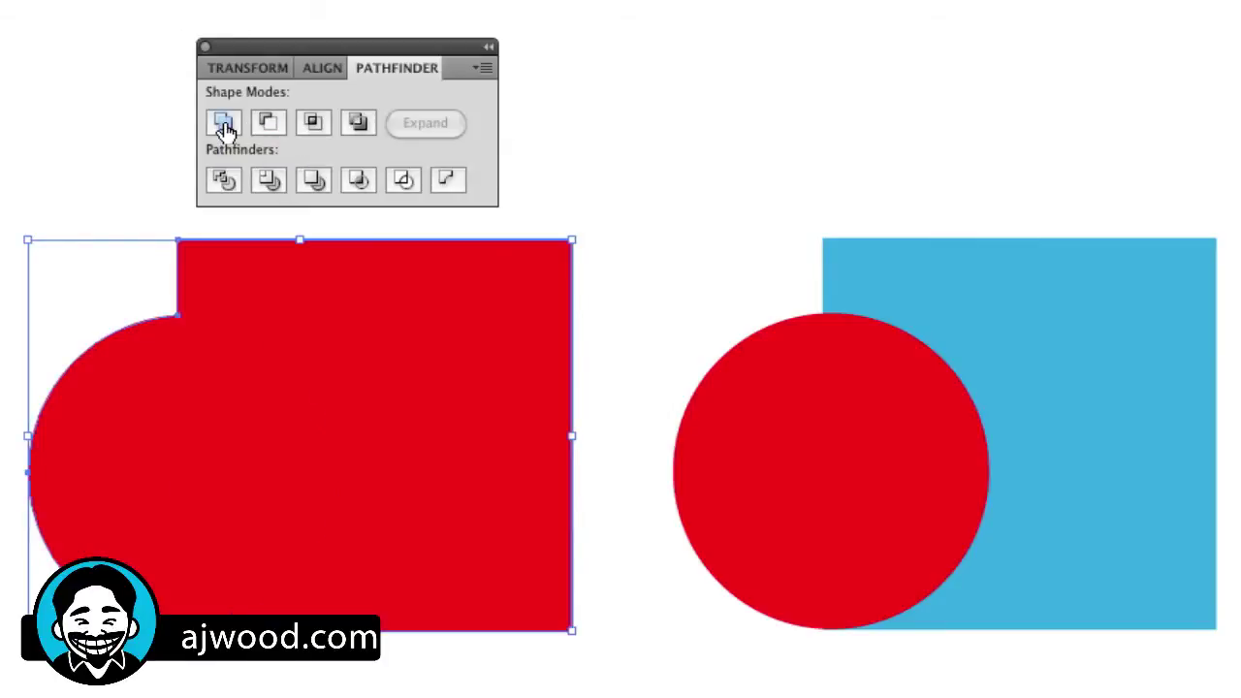
key("ctrl+z")
left_click(264, 124)
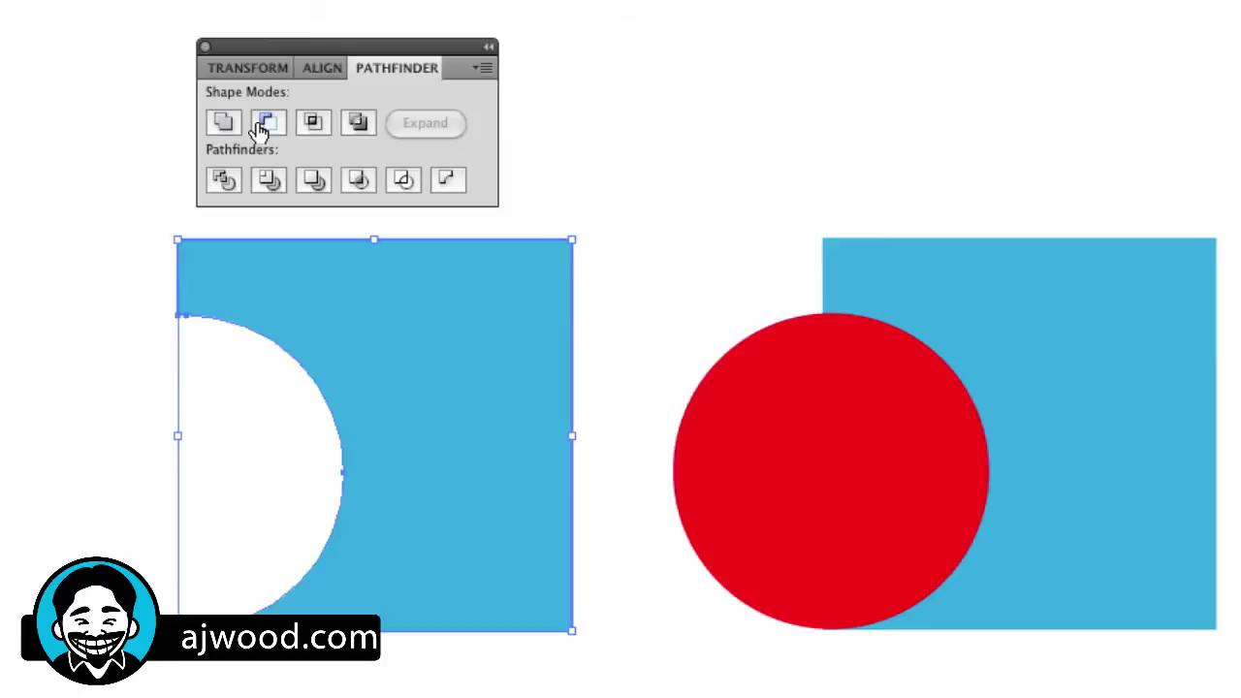
key("ctrl+z")
left_click(313, 124)
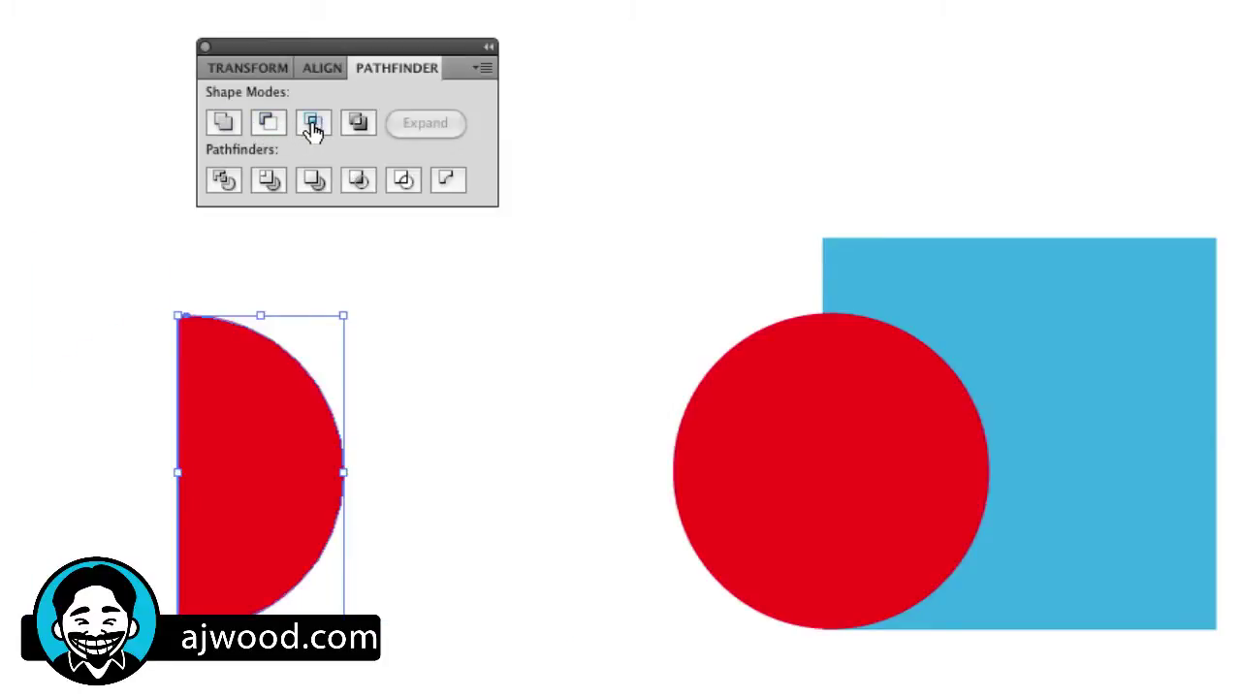
key("ctrl+z")
left_click(357, 124)
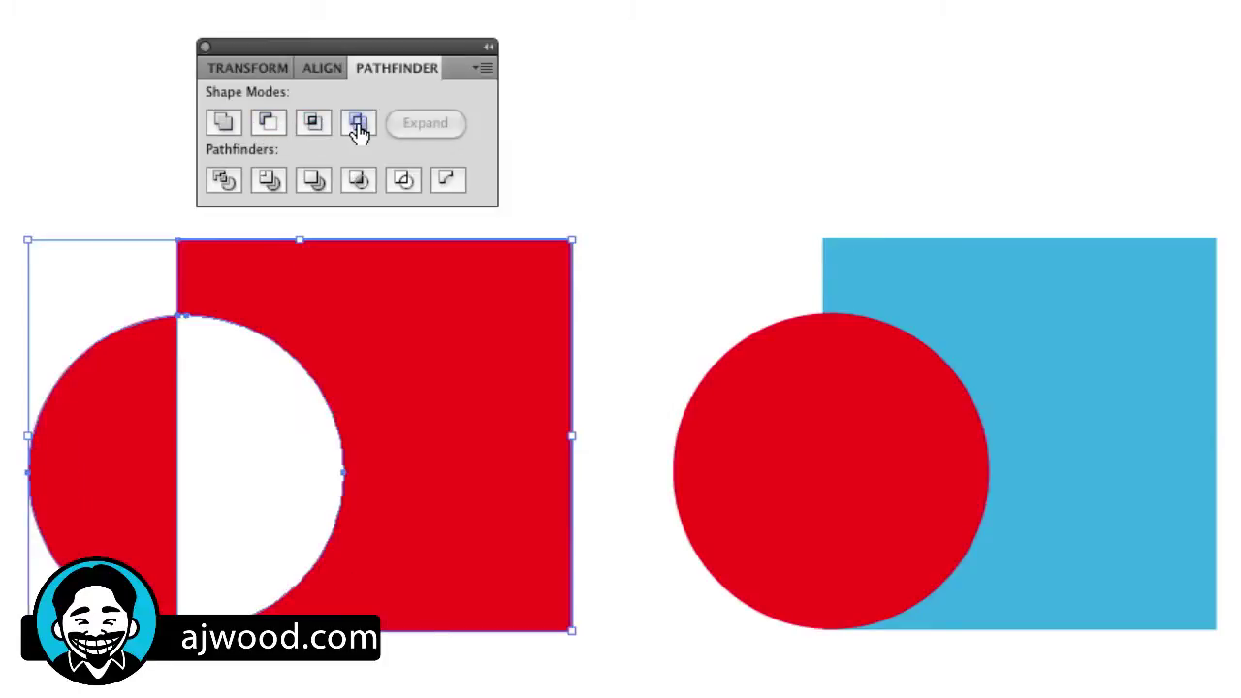
key("ctrl+z")
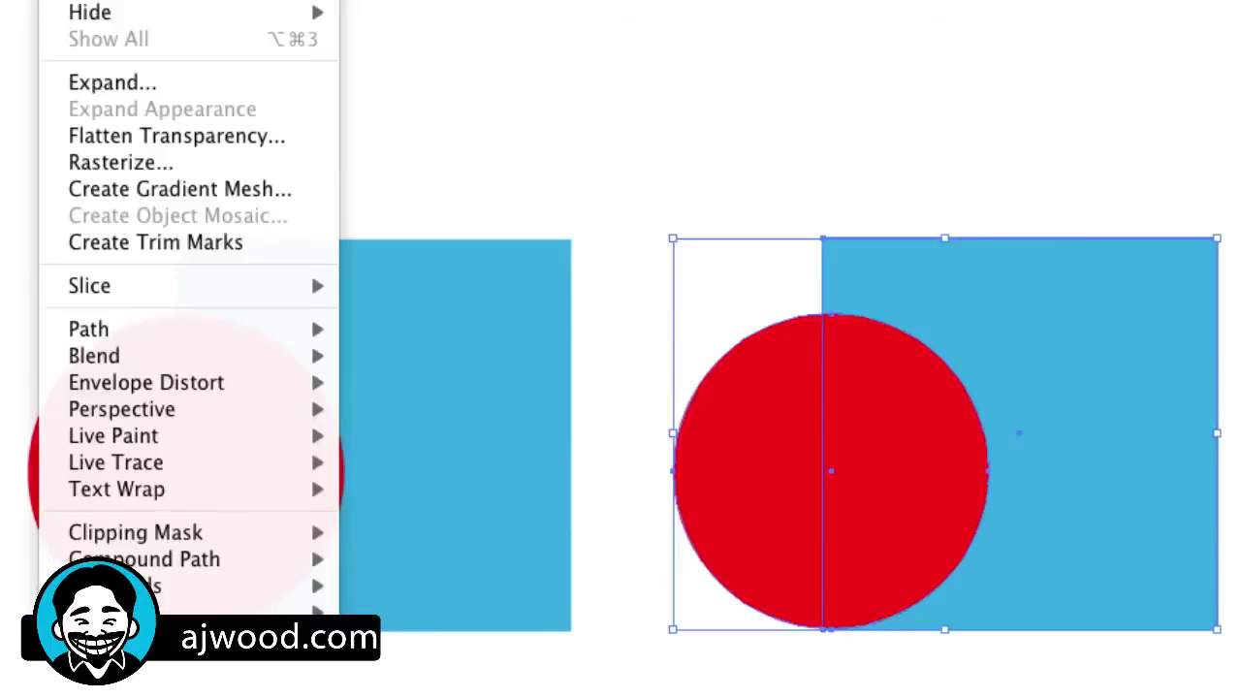
Step: Convert the right circle and square into a Live Paint group and pick a fill swatch for the Live Paint Bucket
mouse_move(163, 442)
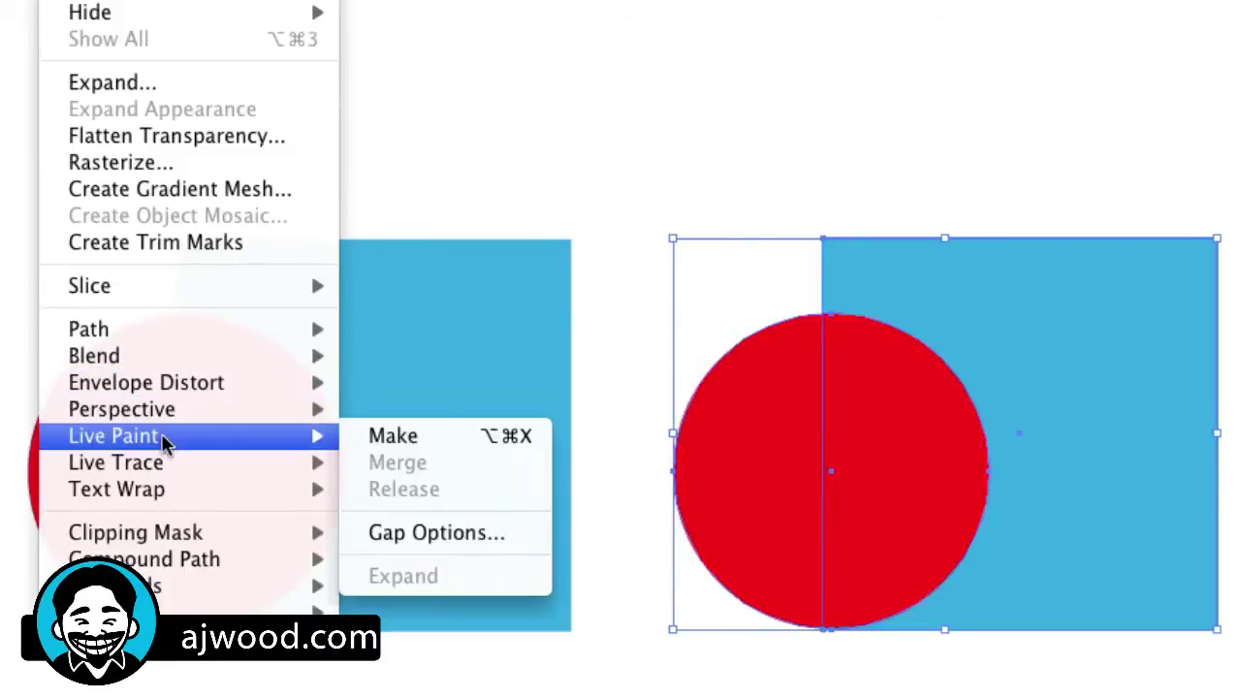
left_click(424, 430)
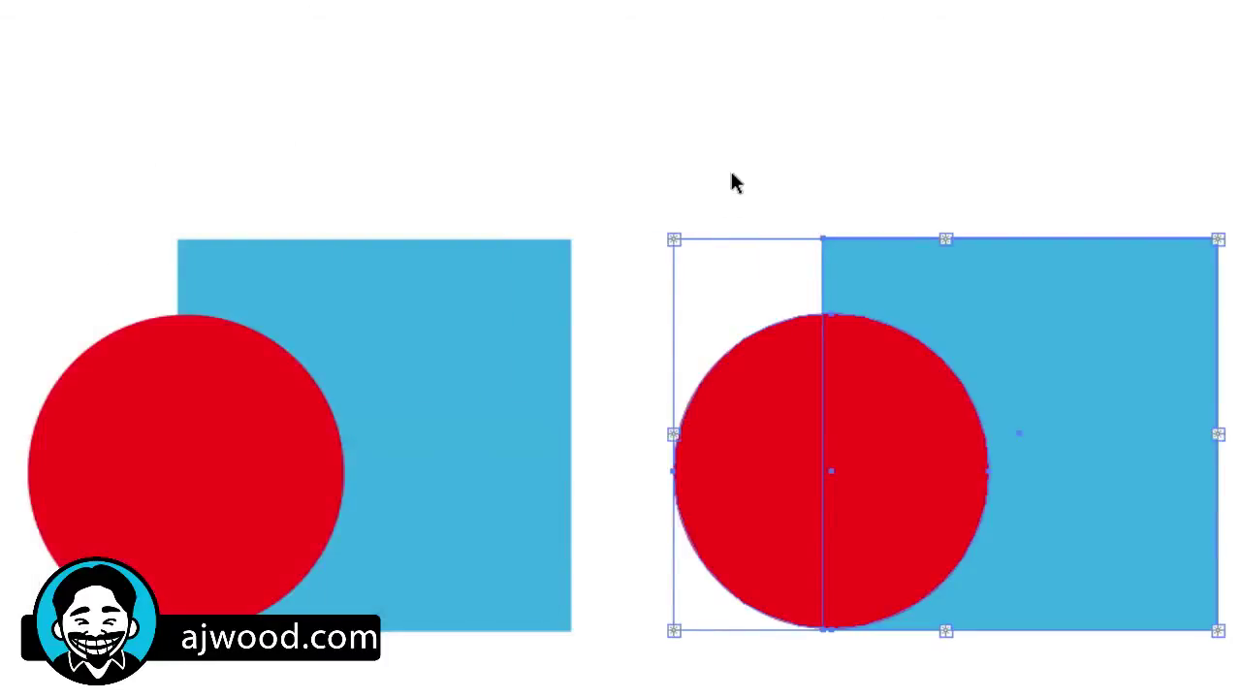
key("k")
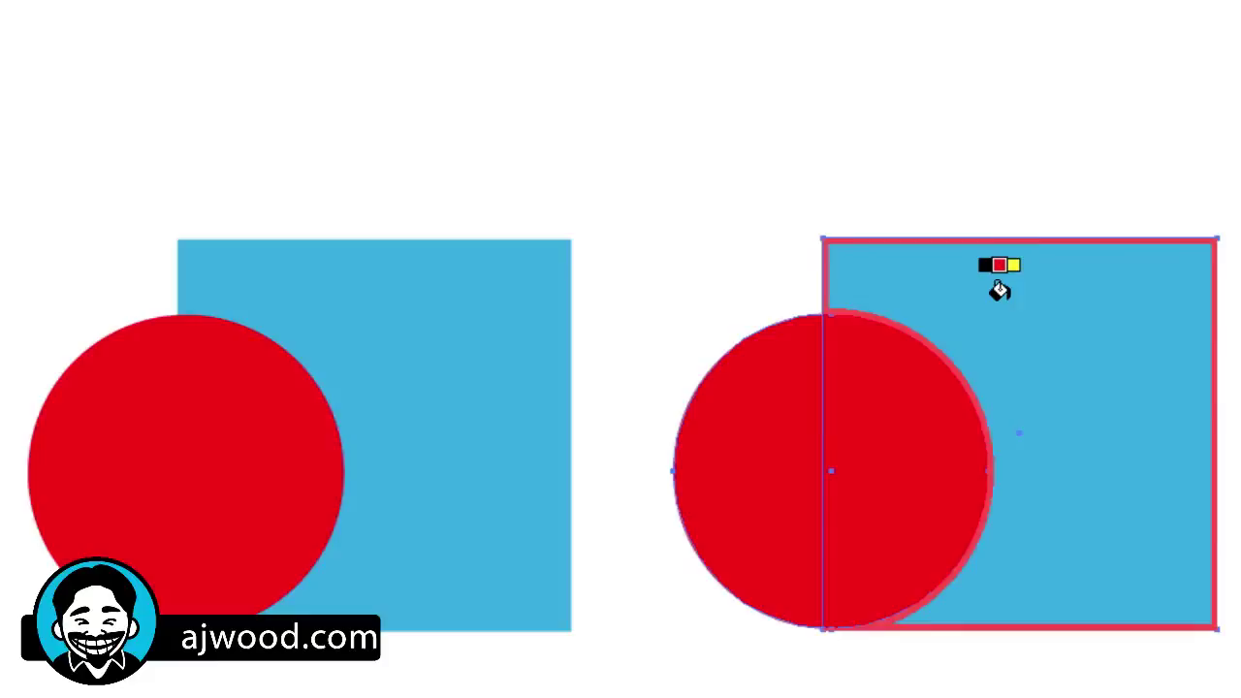
key("Right")
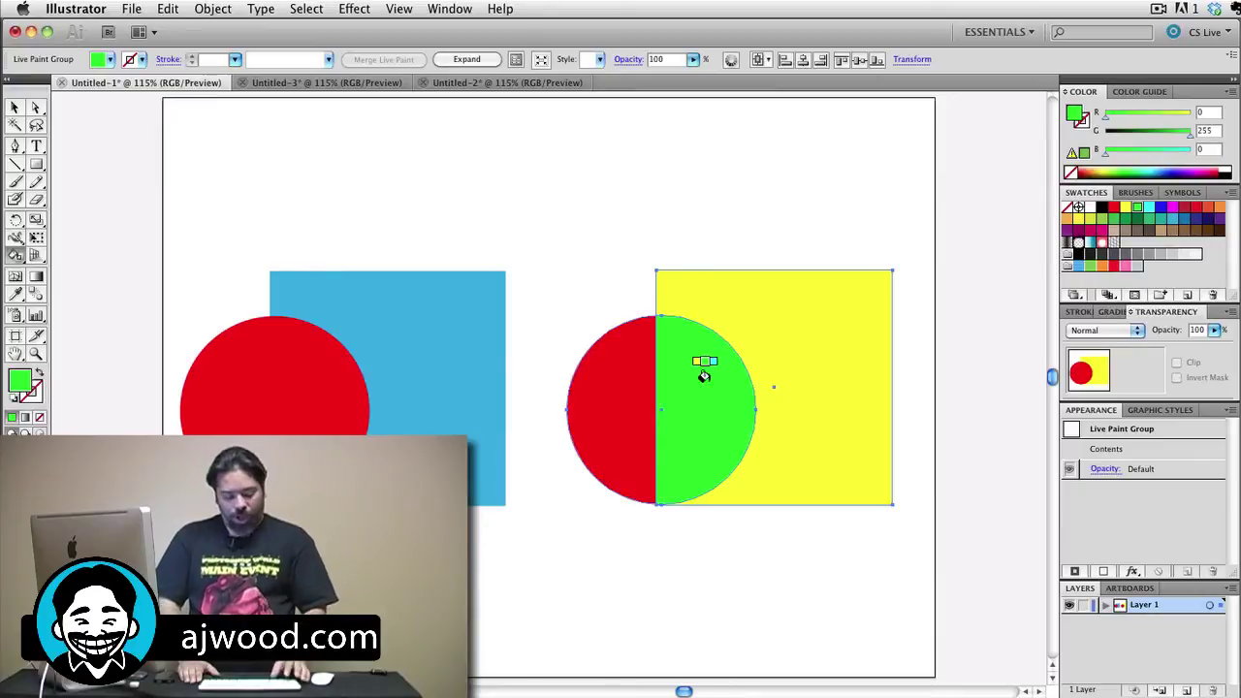
Step: In the Untitled-3 star artwork, select the star, both red circles and the blue bar
key("v")
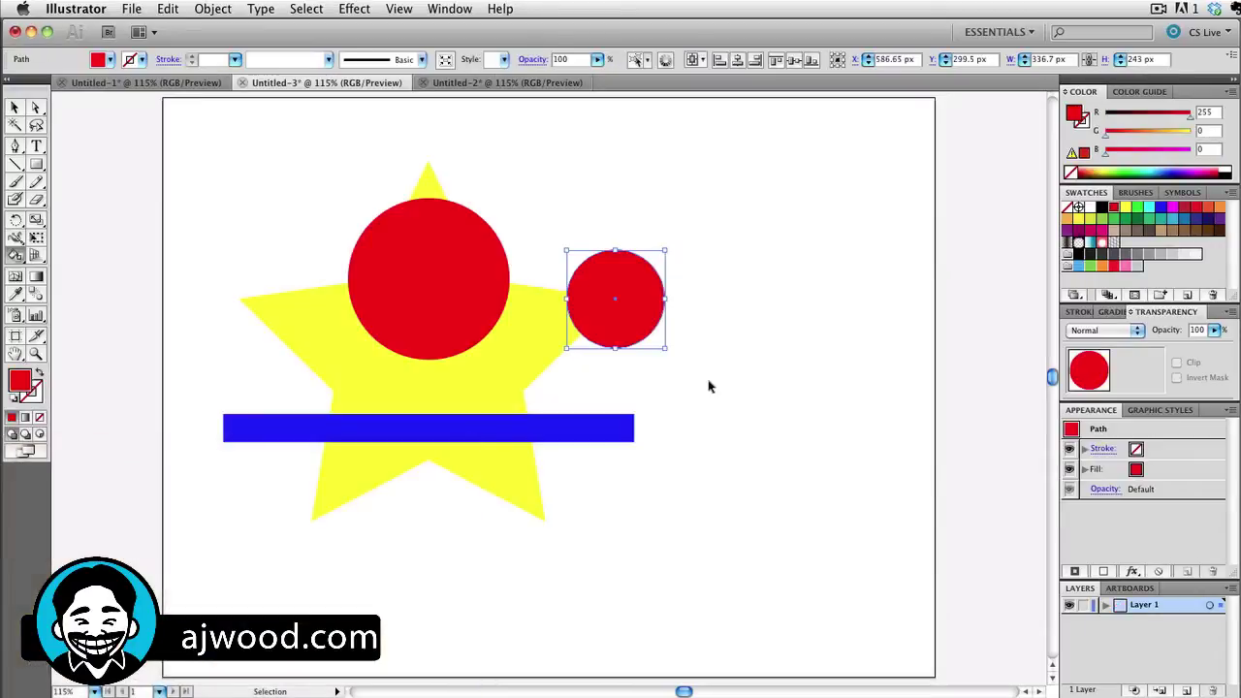
key("k")
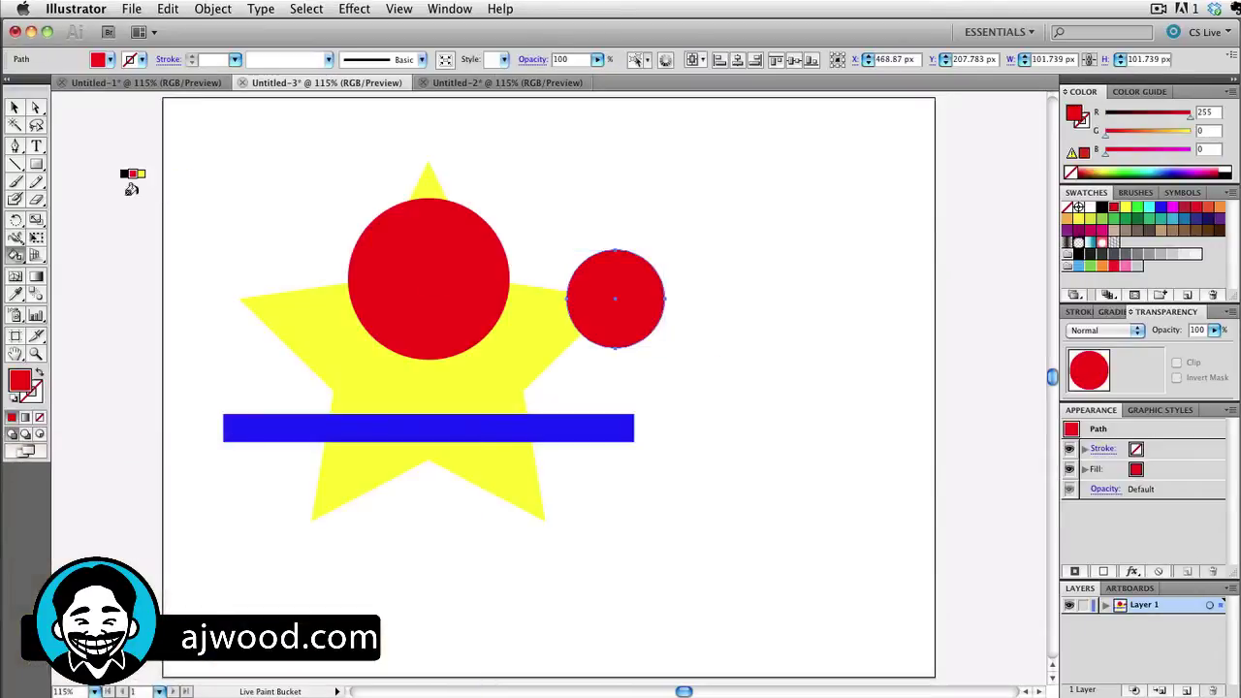
key("v")
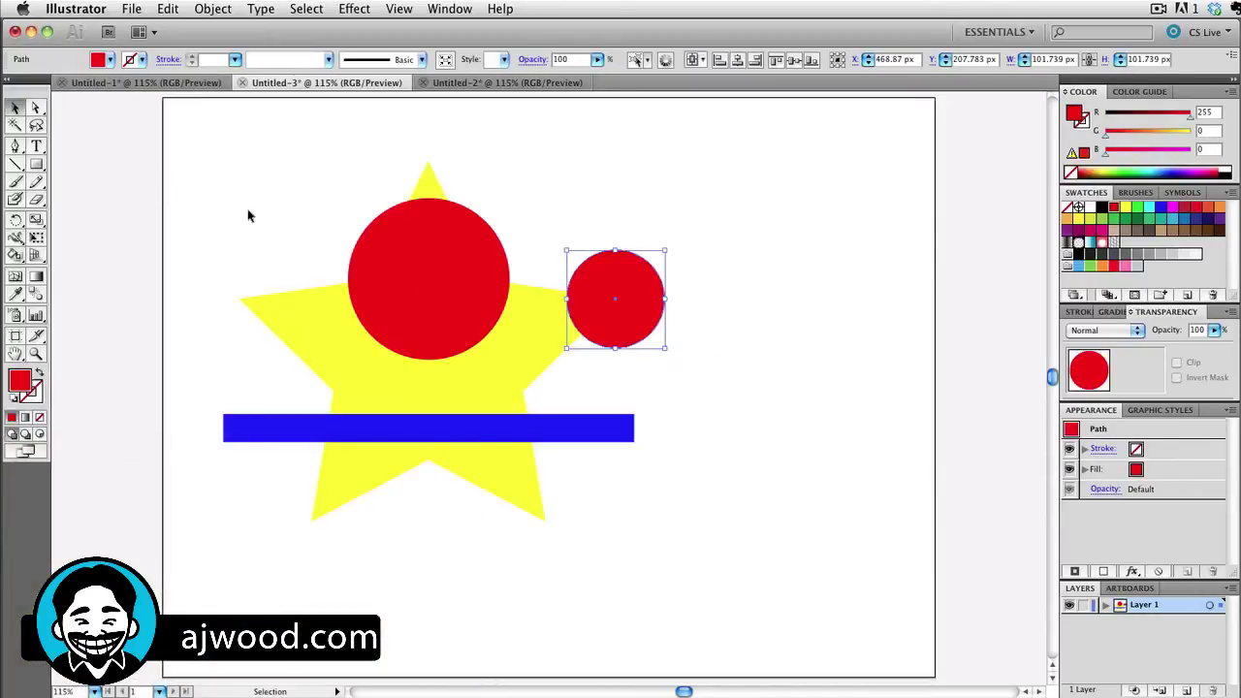
left_click_drag(231, 184, 659, 555)
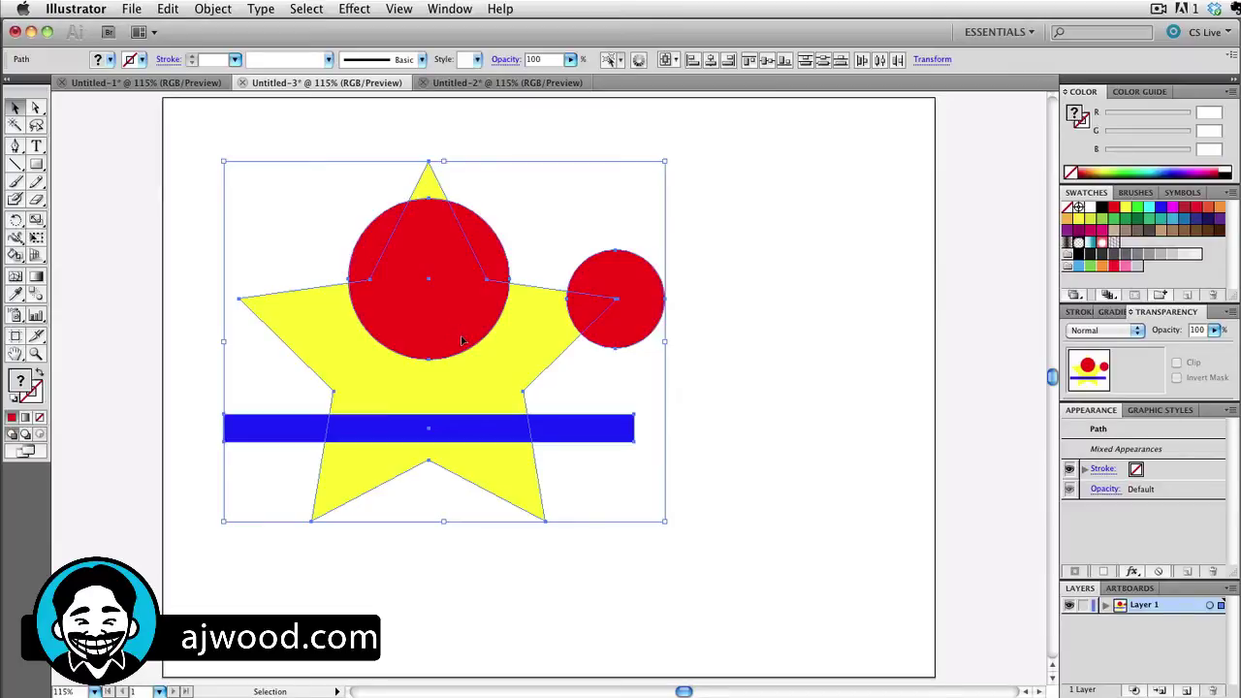
Step: Make the Shape Builder the active tool with green as the fill colour
key("shift+m")
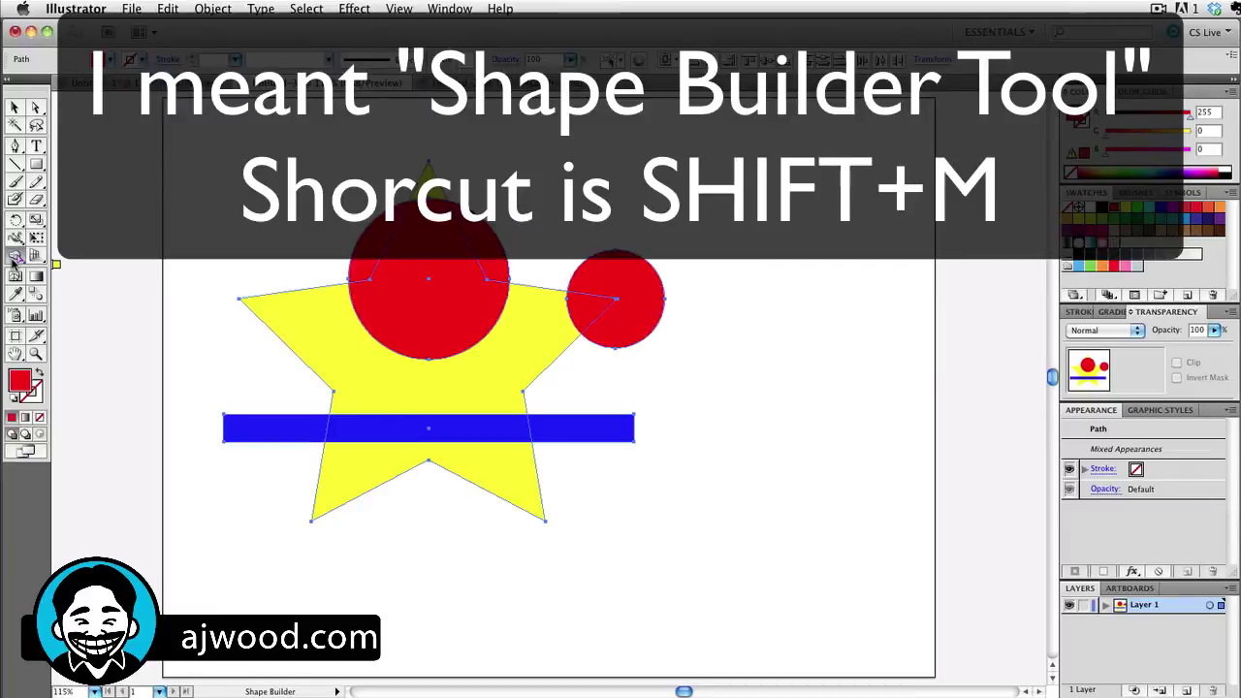
left_click(14, 256)
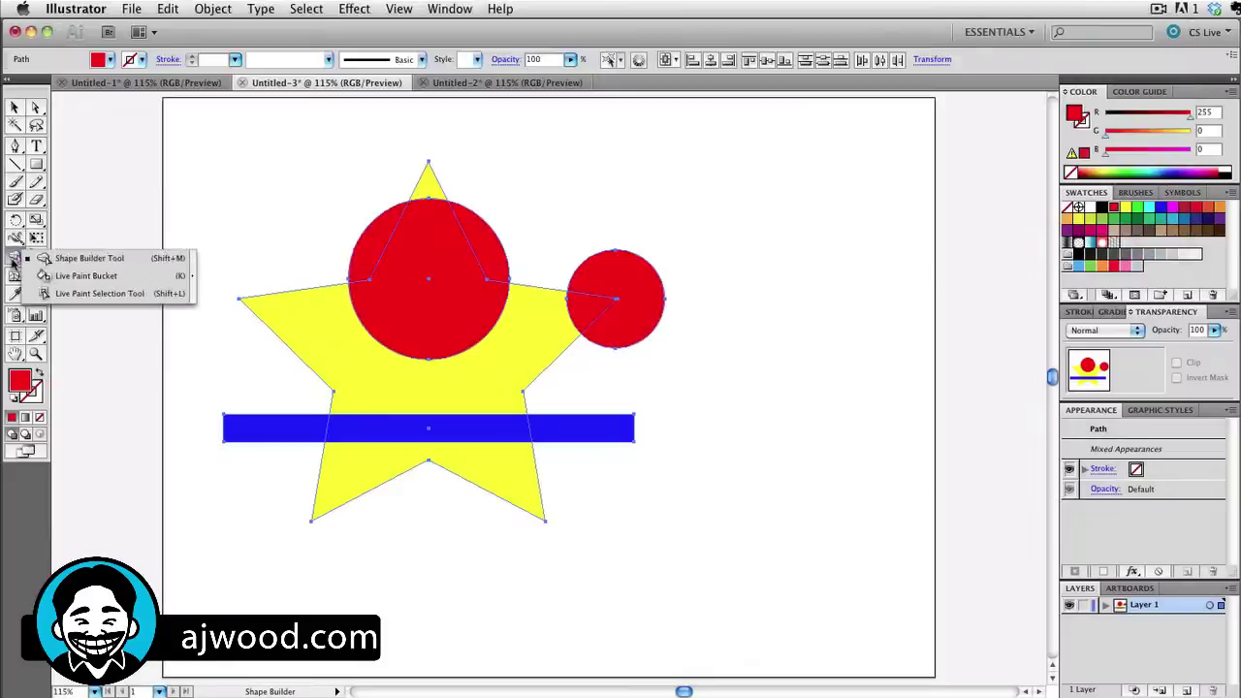
left_click(30, 322)
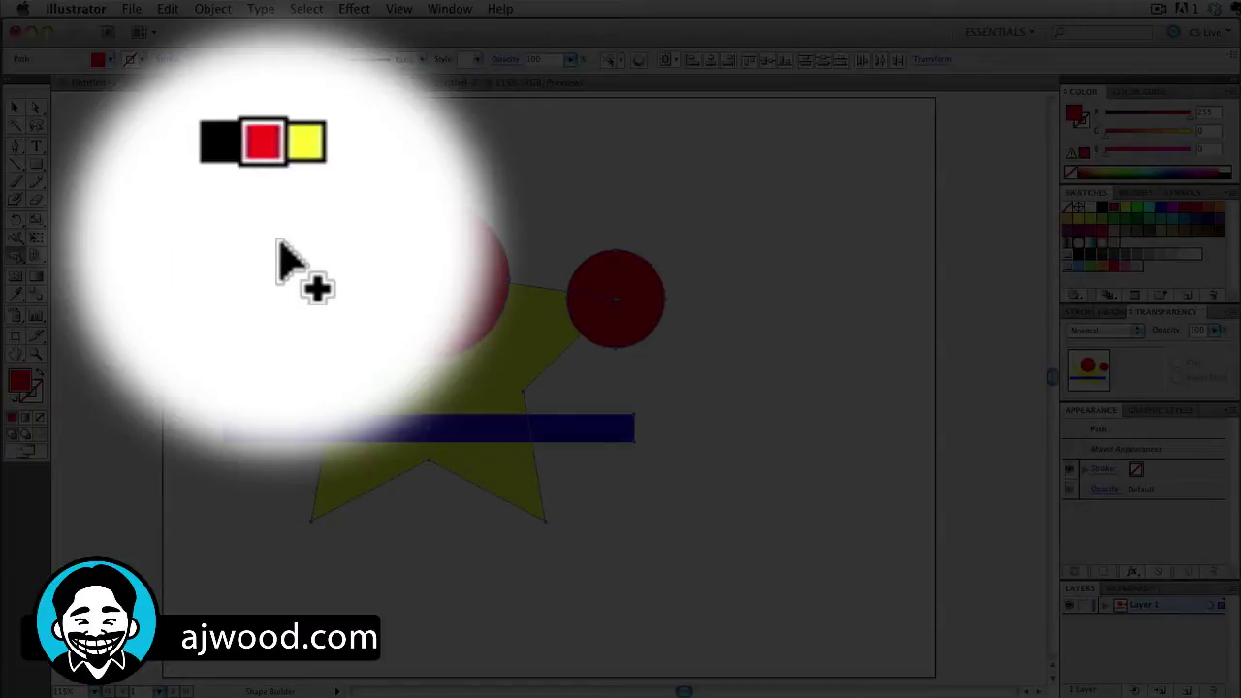
key("Right")
key("Right")
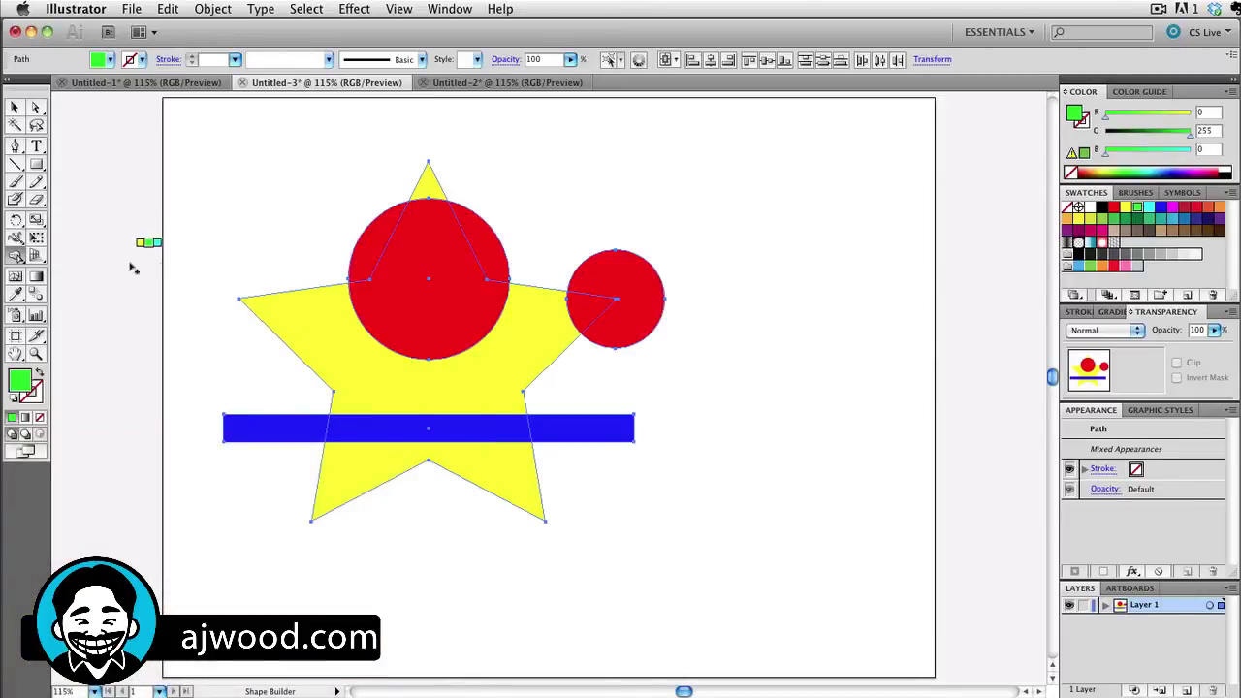
double_click(16, 257)
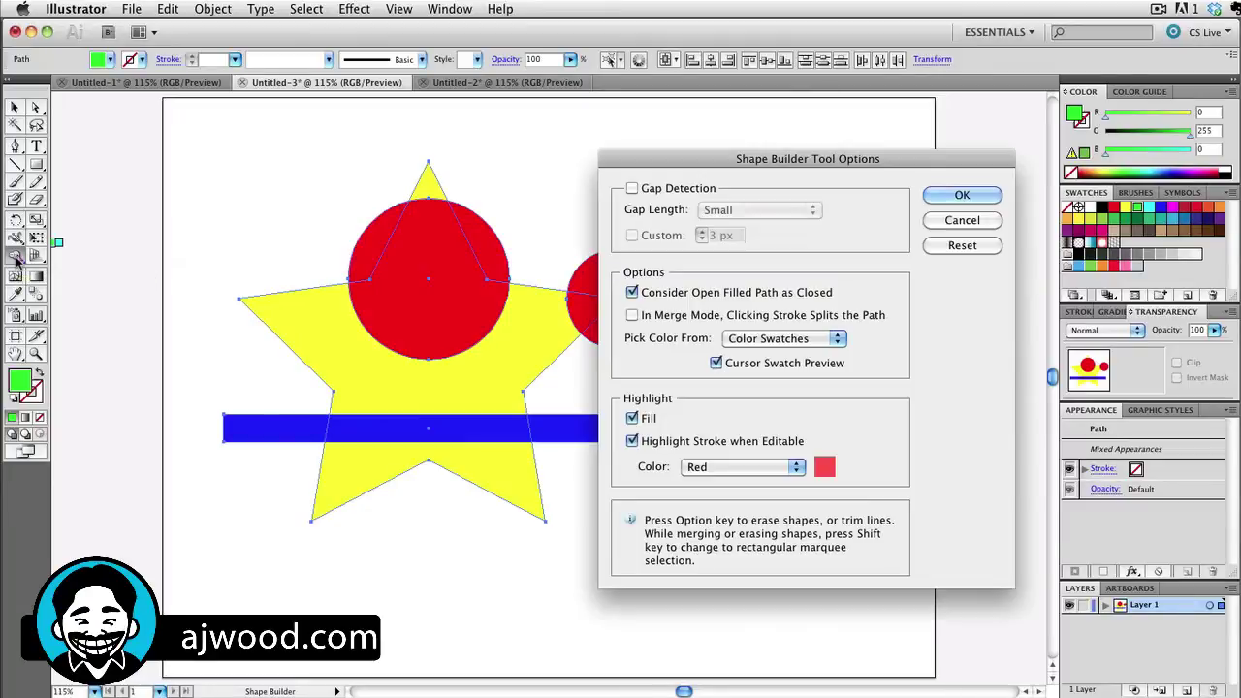
left_click_drag(708, 167, 467, 158)
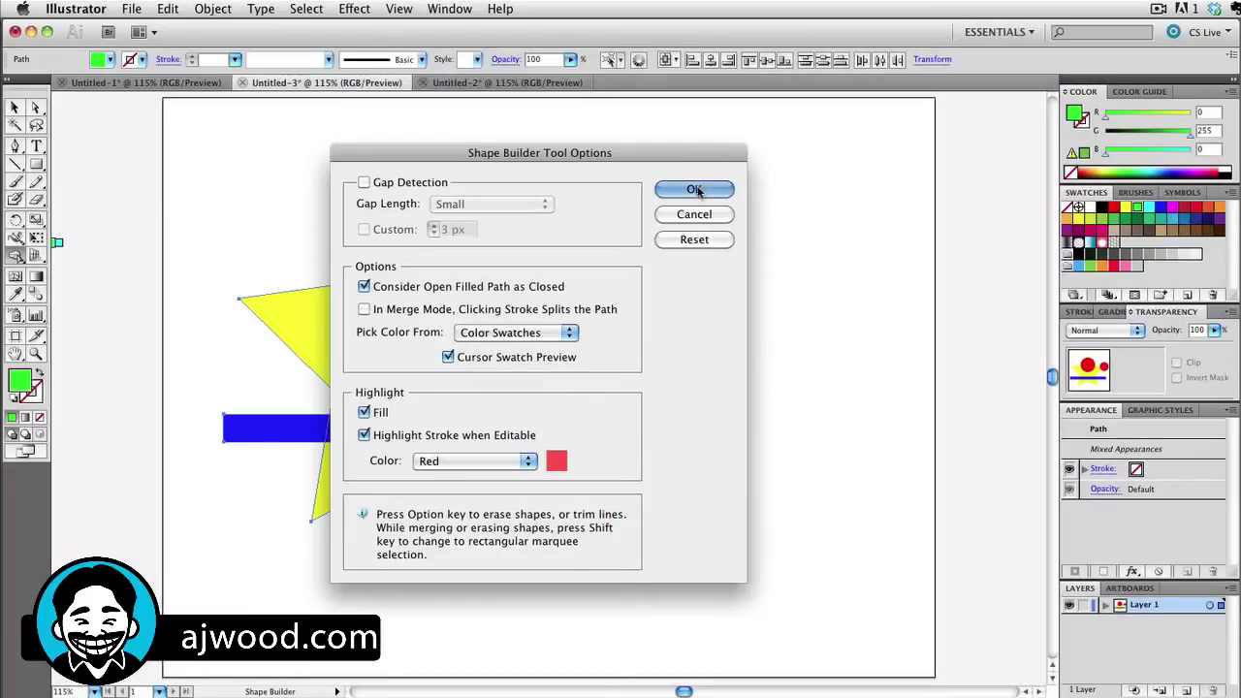
left_click(694, 189)
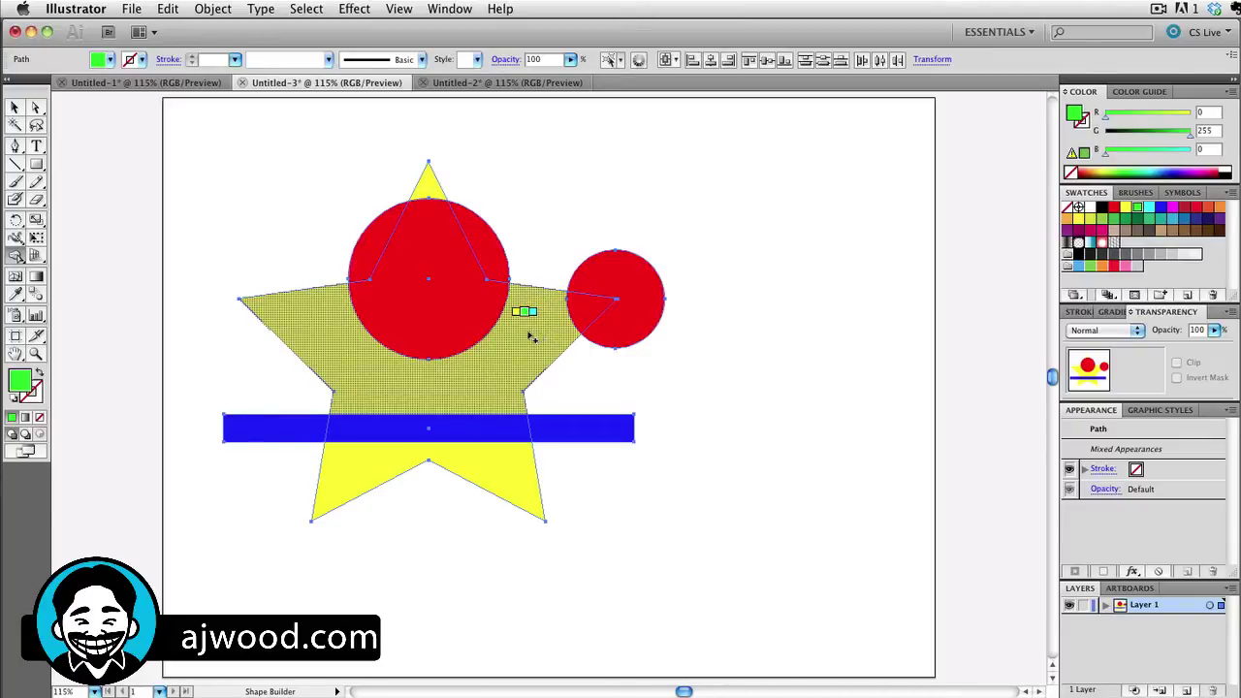
Step: Merge the star, small circle and middle bar piece into green, deleting the star points below the bar
left_click_drag(532, 336, 628, 294)
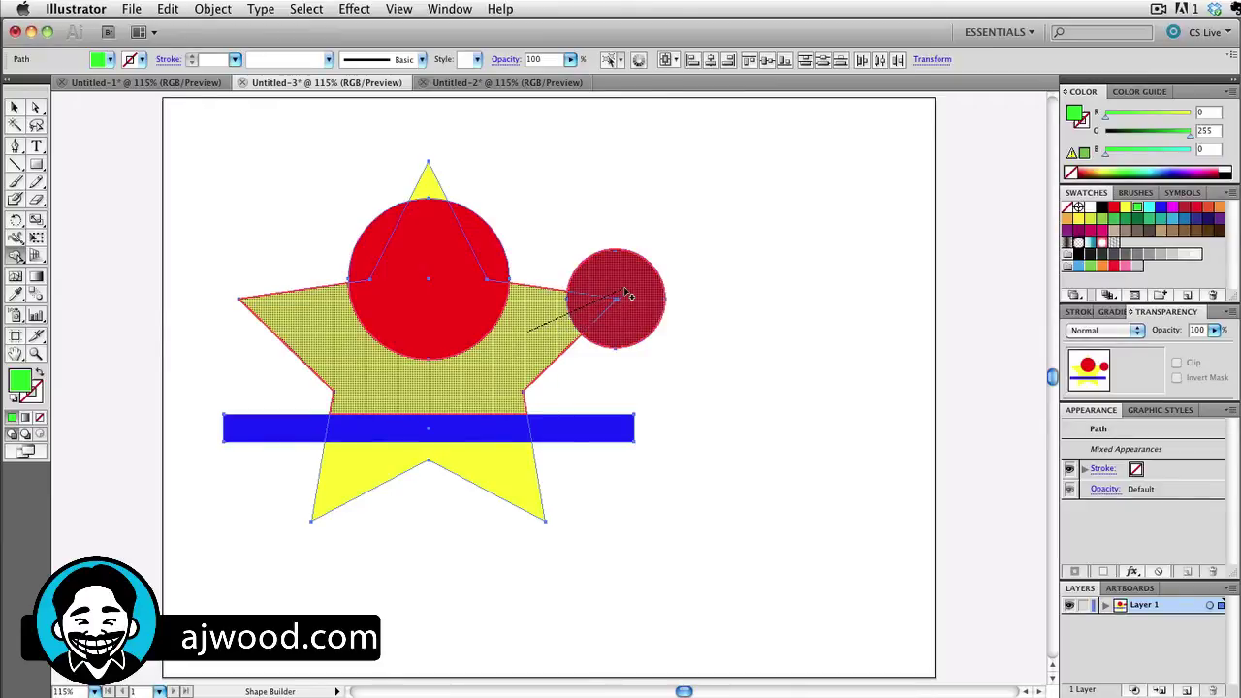
left_click_drag(630, 294, 631, 290)
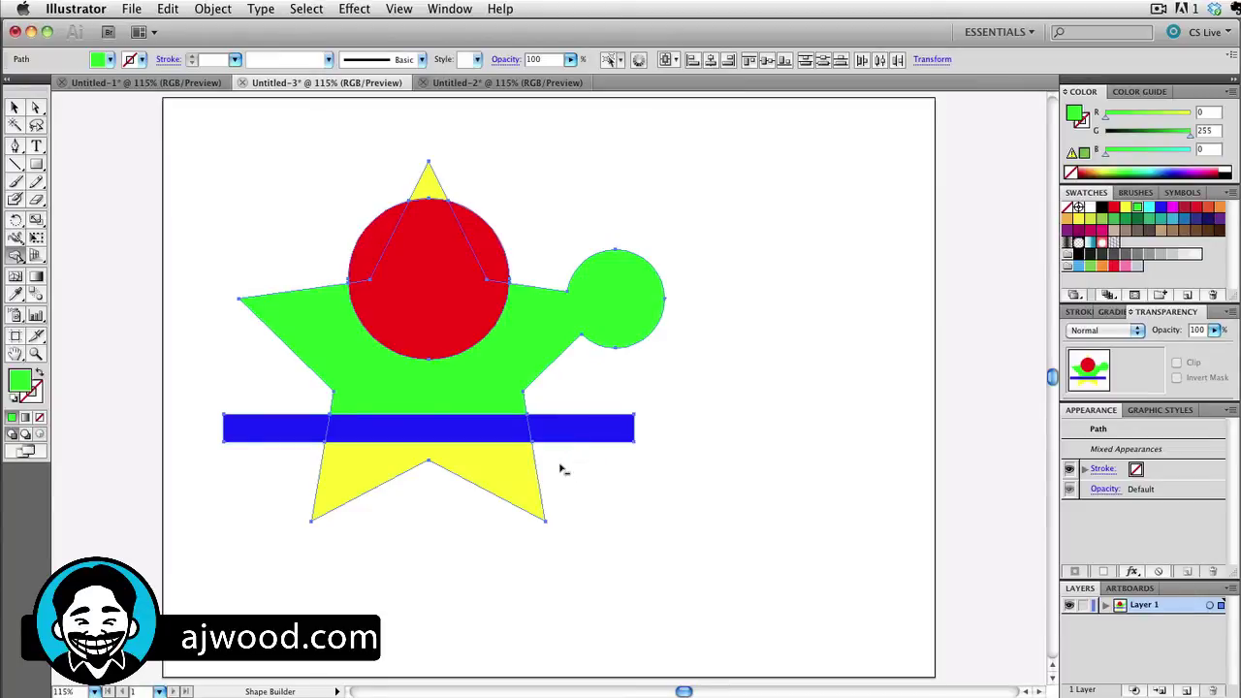
left_click_drag(560, 469, 337, 466)
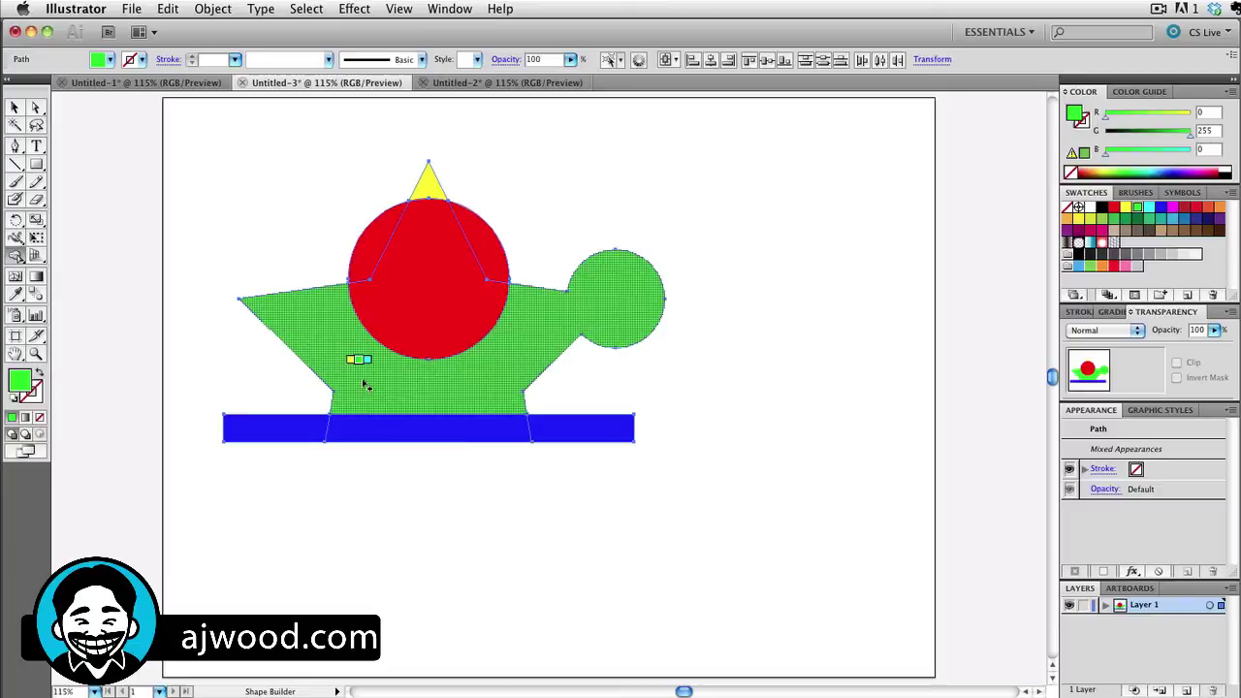
left_click_drag(362, 381, 380, 430)
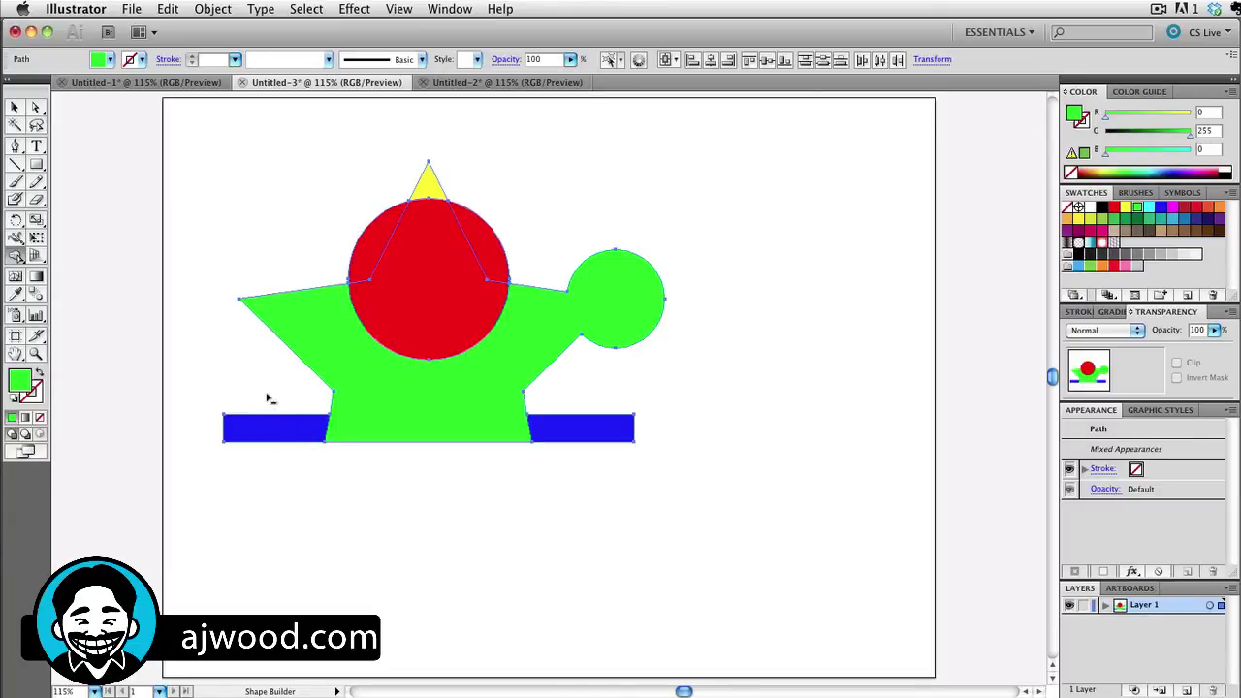
Step: Delete both blue bar ends, the yellow triangle above the circle, and the red circle
left_click(269, 427, "alt")
left_click_drag(574, 506, 572, 421)
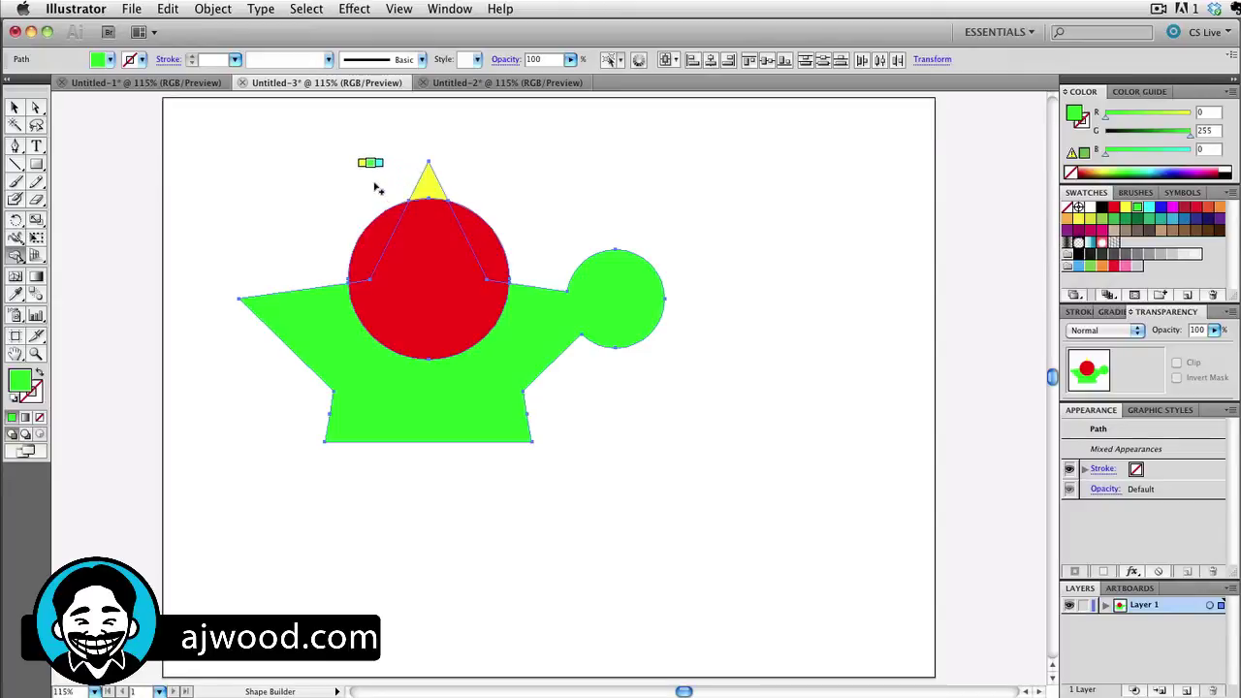
left_click_drag(380, 180, 471, 180)
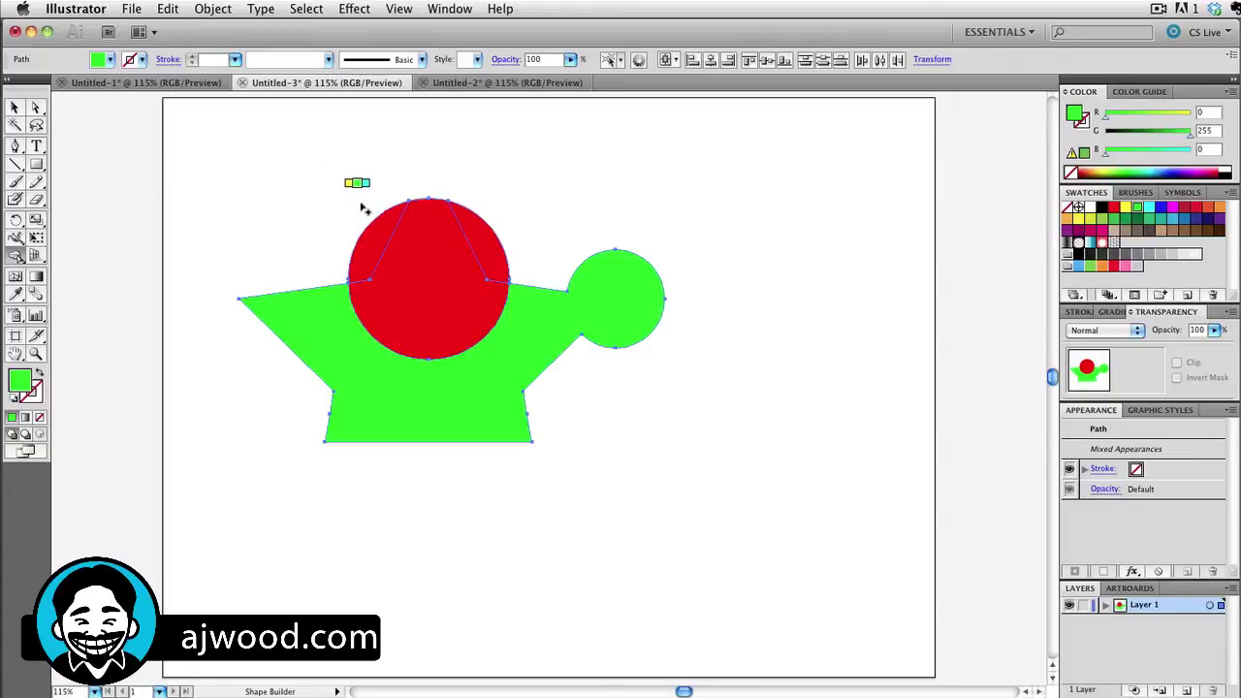
mouse_move(362, 208)
left_mouse_down()
mouse_move(403, 243)
mouse_move(523, 243)
left_mouse_up()
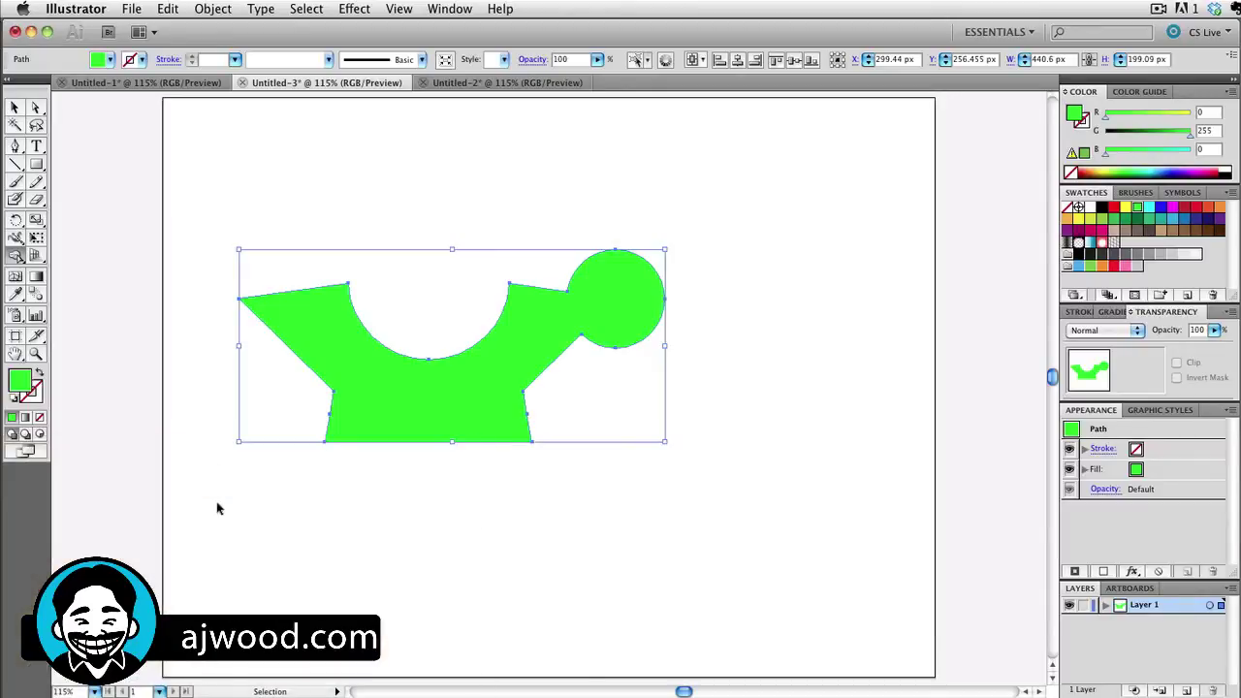
Step: In Untitled-2, duplicate the black ring so the copy overlaps it down and to the right
key("super+grave")
key("shift+m")
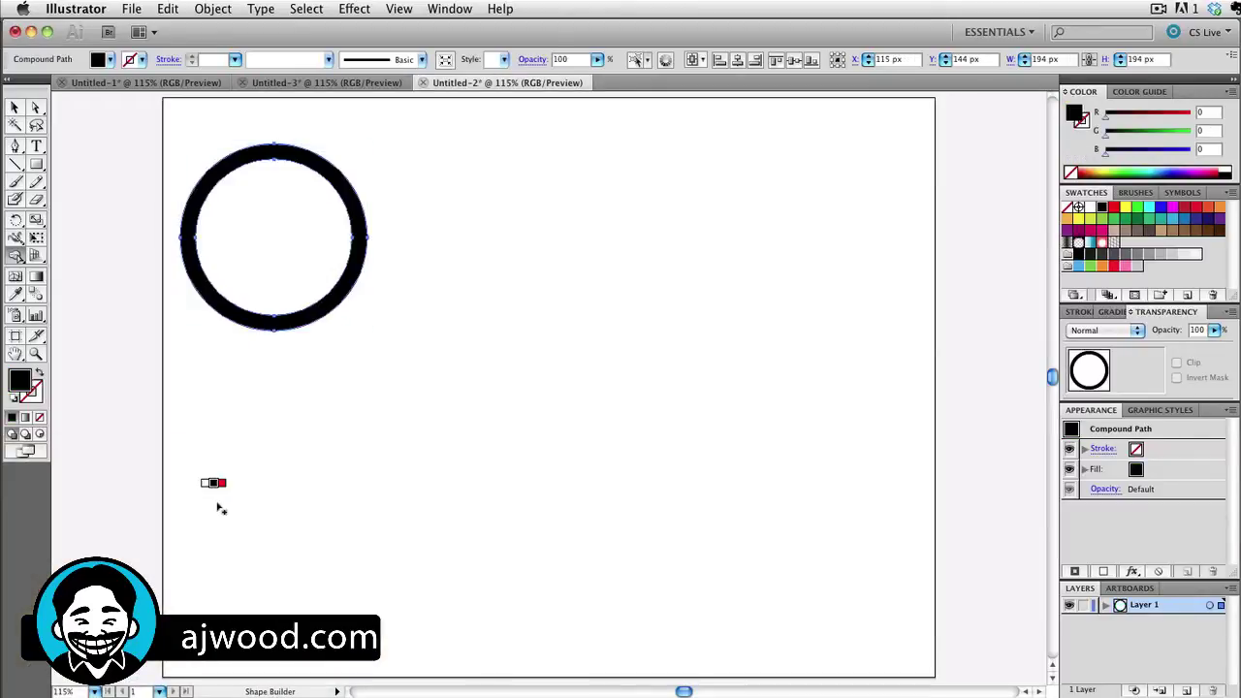
key("v")
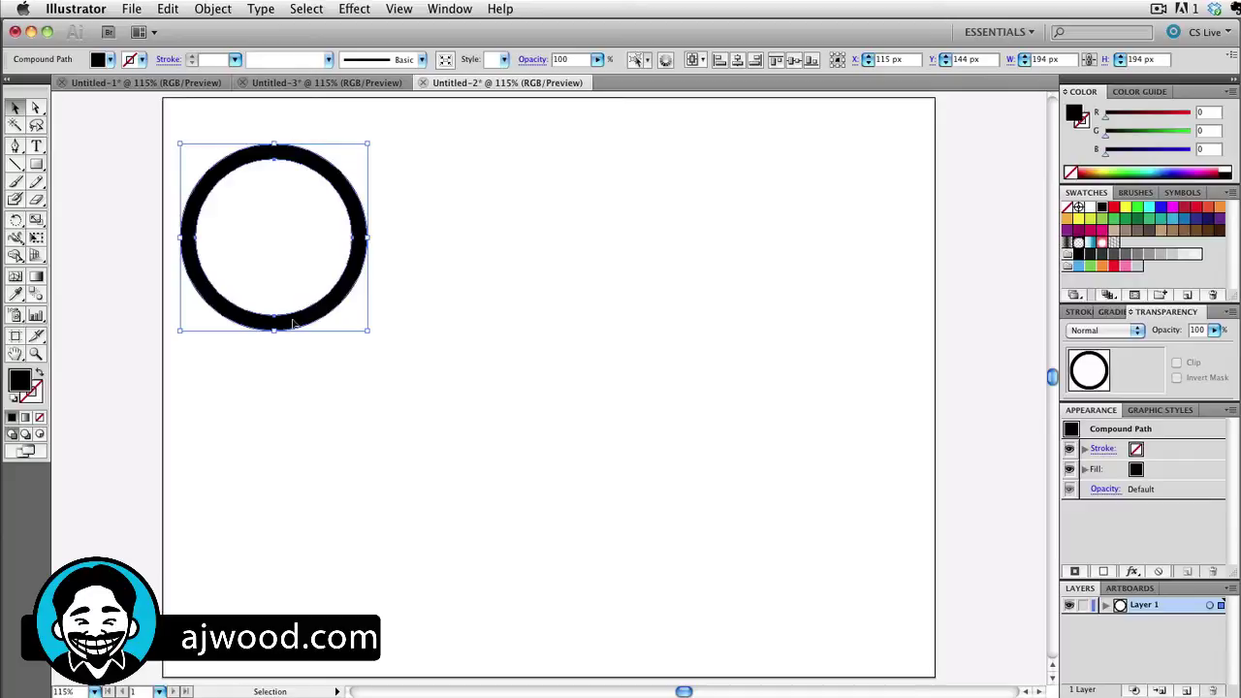
left_click_drag(292, 324, 380, 409)
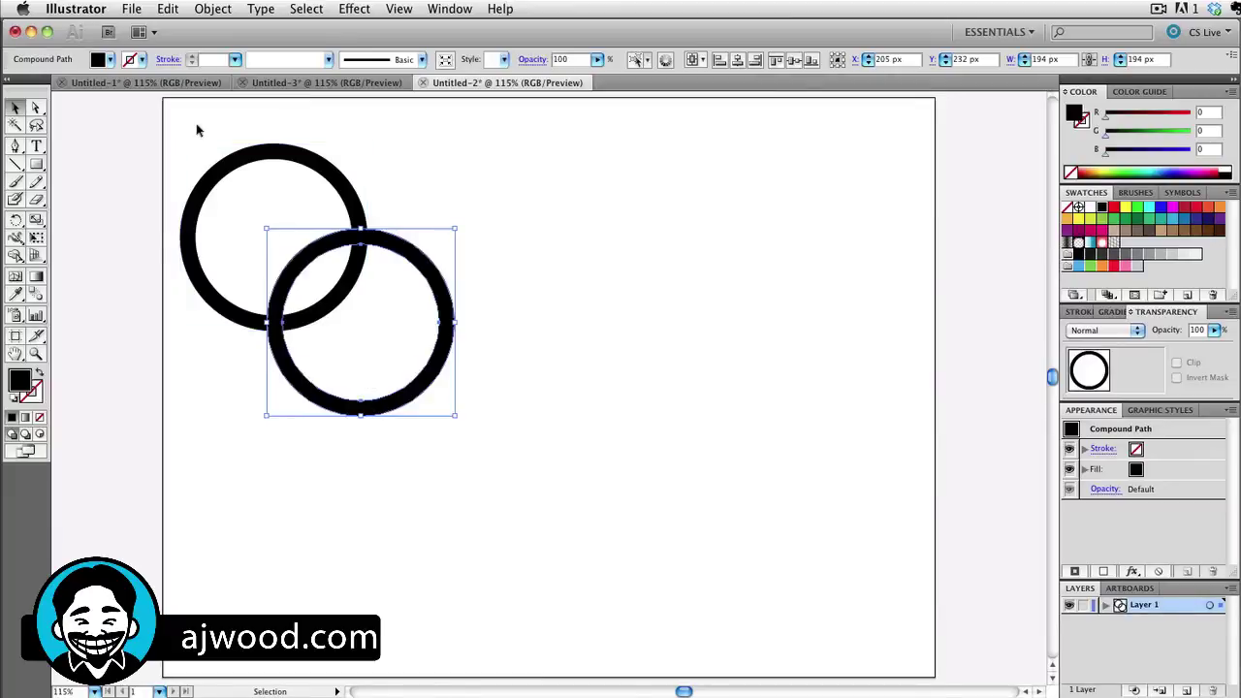
Step: Copy the overlapping ring pair rightward to form six rings in two staggered rows
left_click_drag(198, 126, 392, 330)
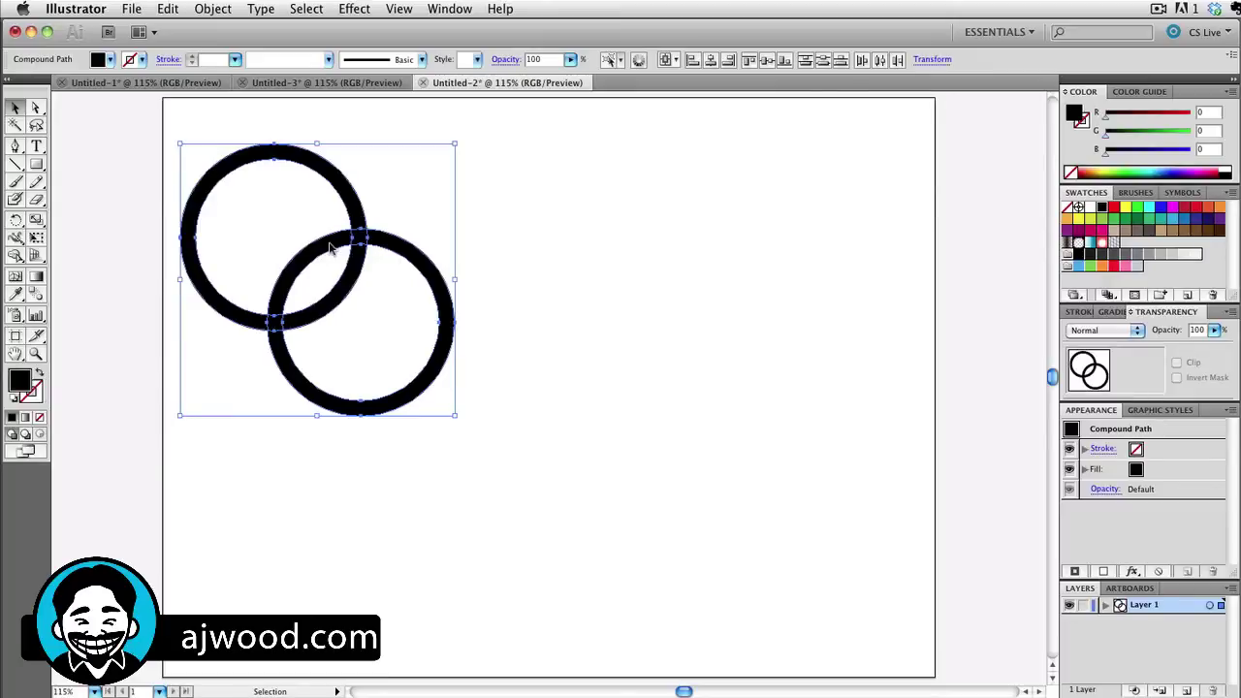
left_click_drag(330, 248, 719, 251, "alt")
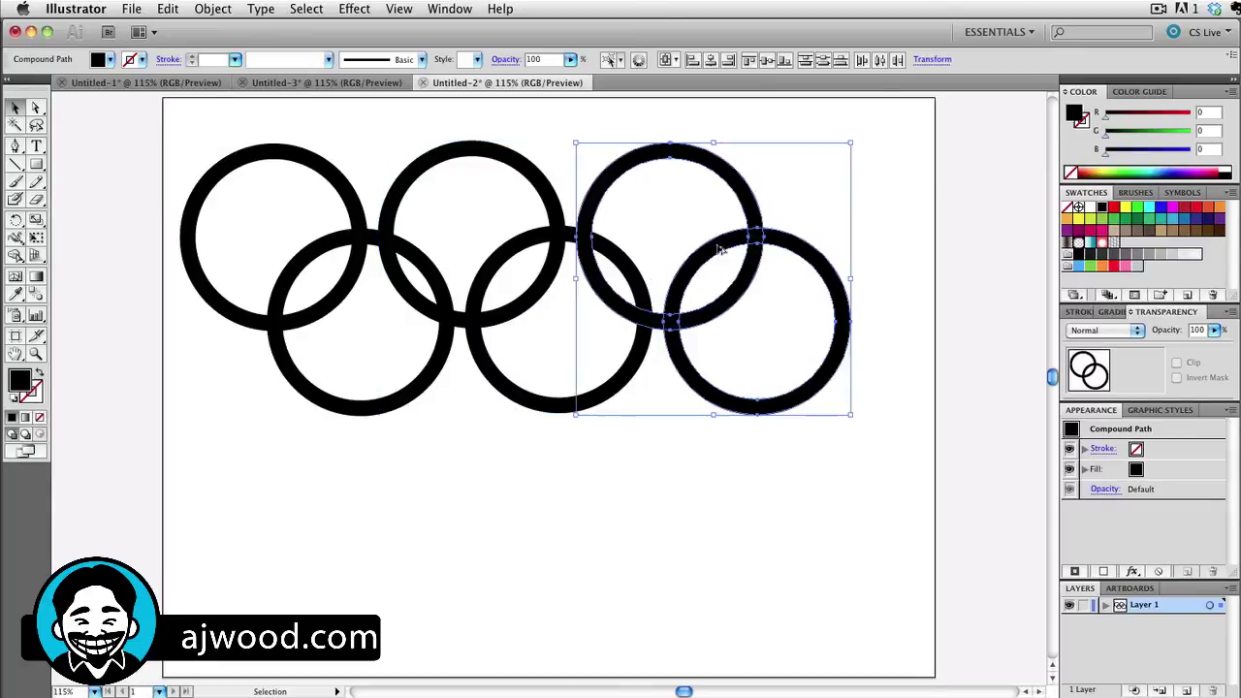
left_click(101, 145)
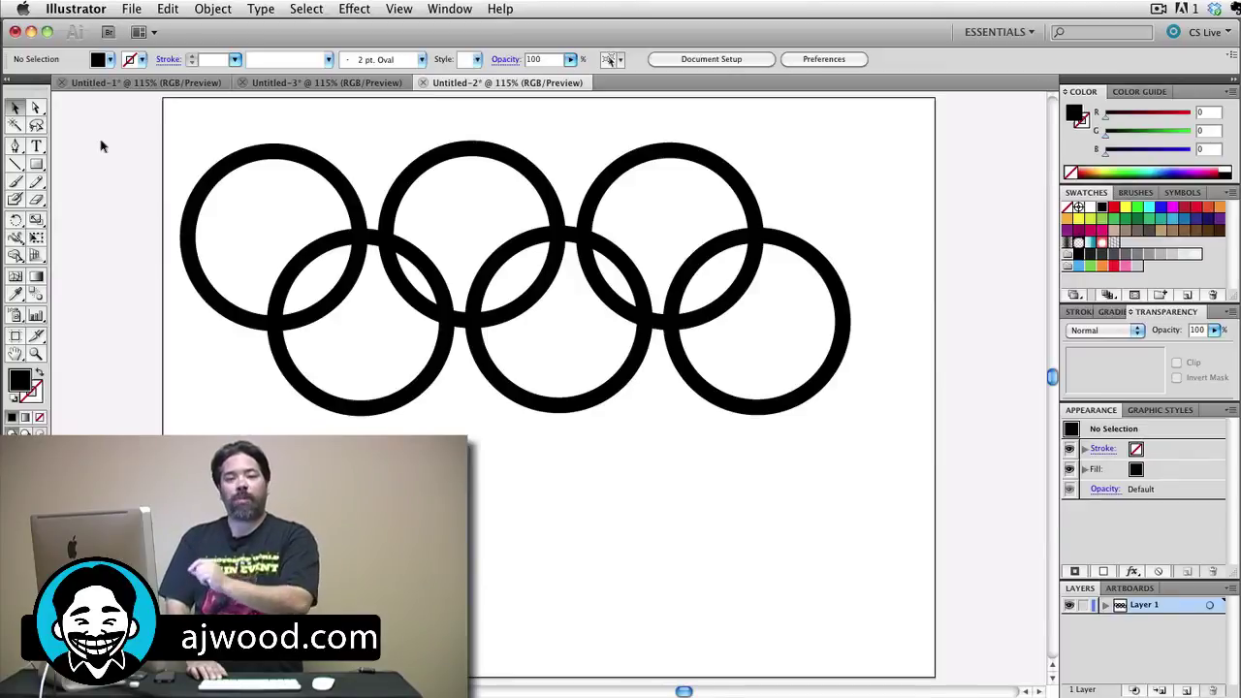
Step: Select all six rings for the Shape Builder and set the fill colour to red
key("shift+m")
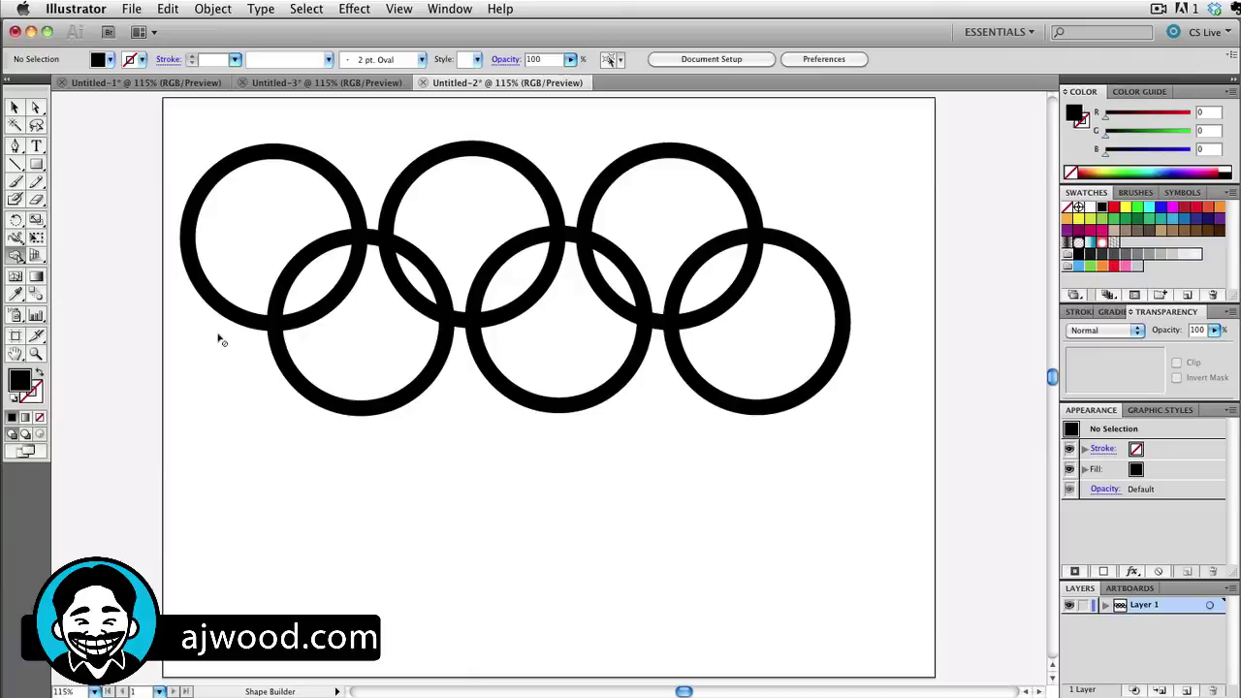
key("v")
key("shift+m")
left_click_drag(163, 139, 868, 433)
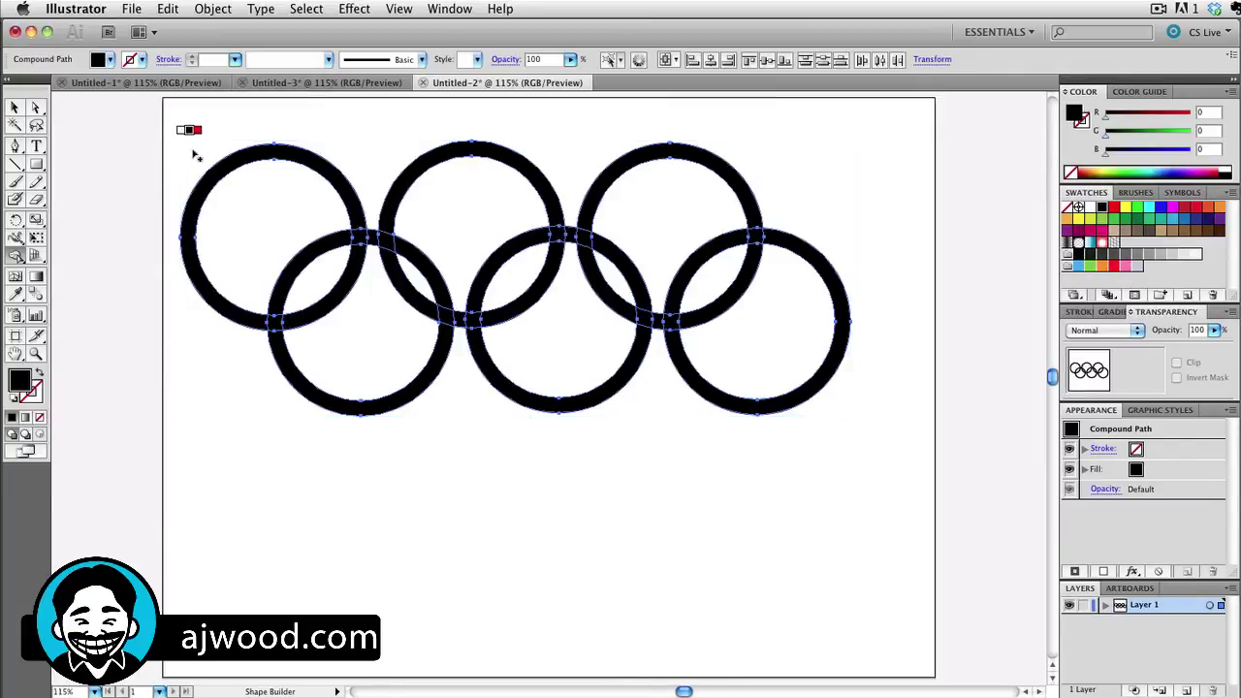
key("Right")
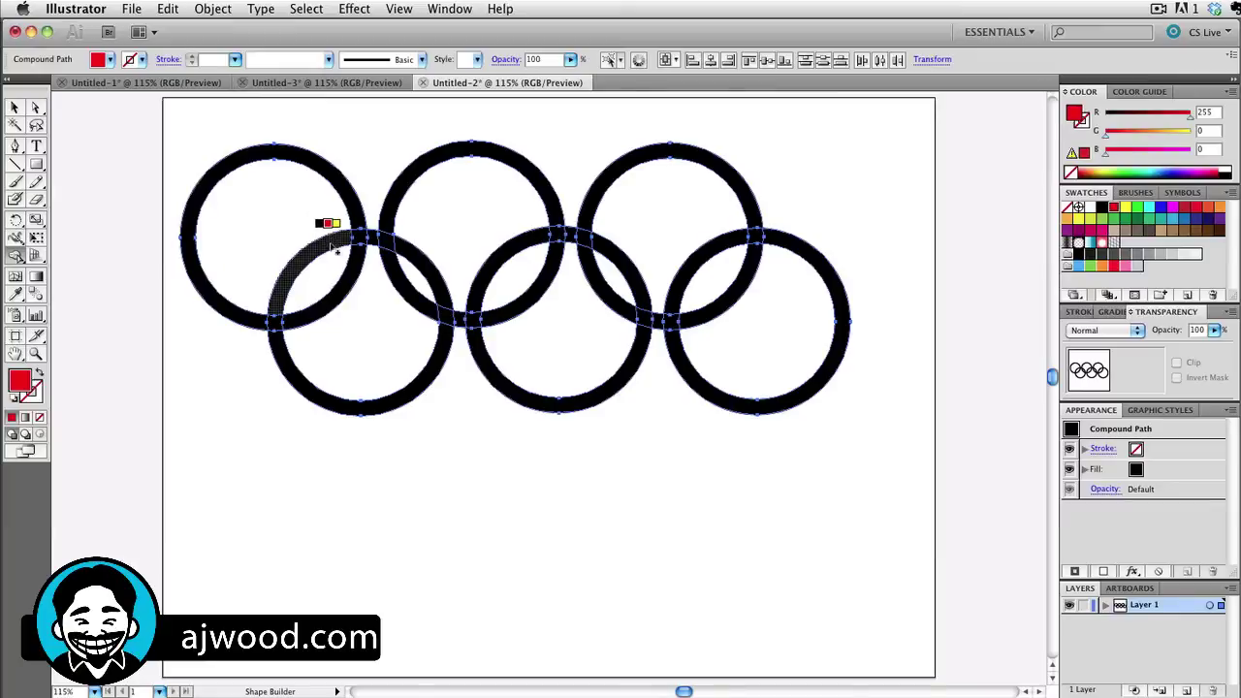
Step: Paint the lower-left, lower-middle and lower-right rings red, leaving the top row black
left_click(351, 242)
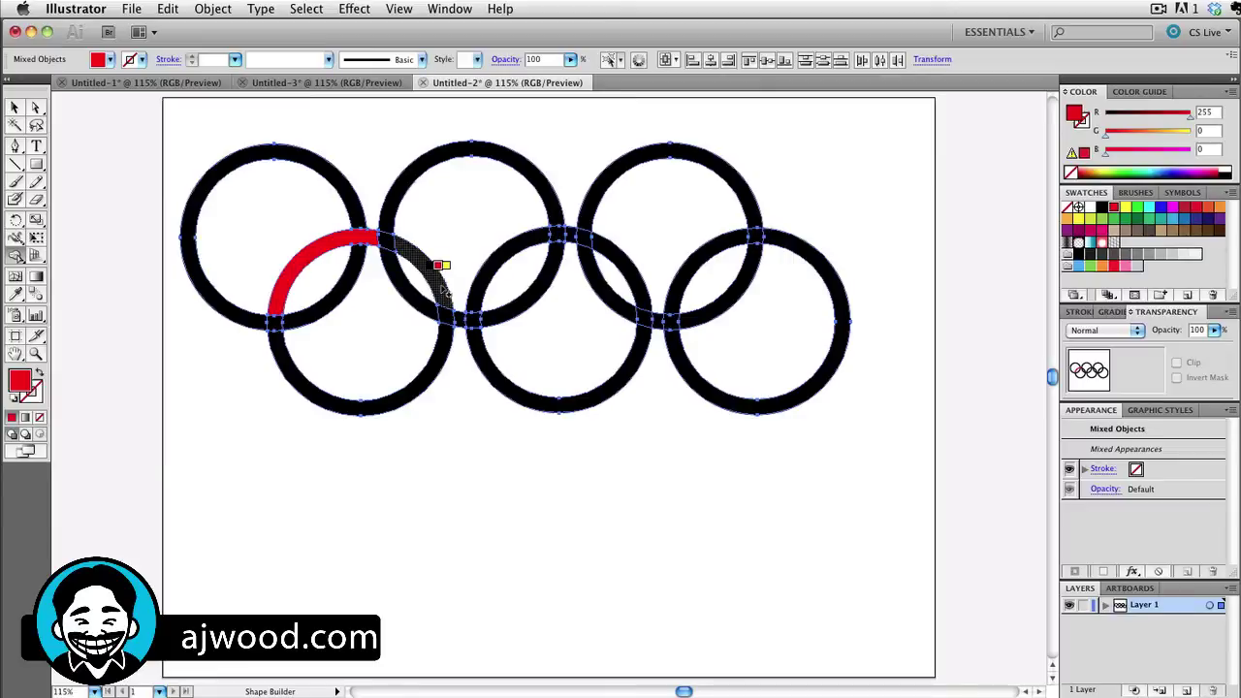
left_click(448, 337)
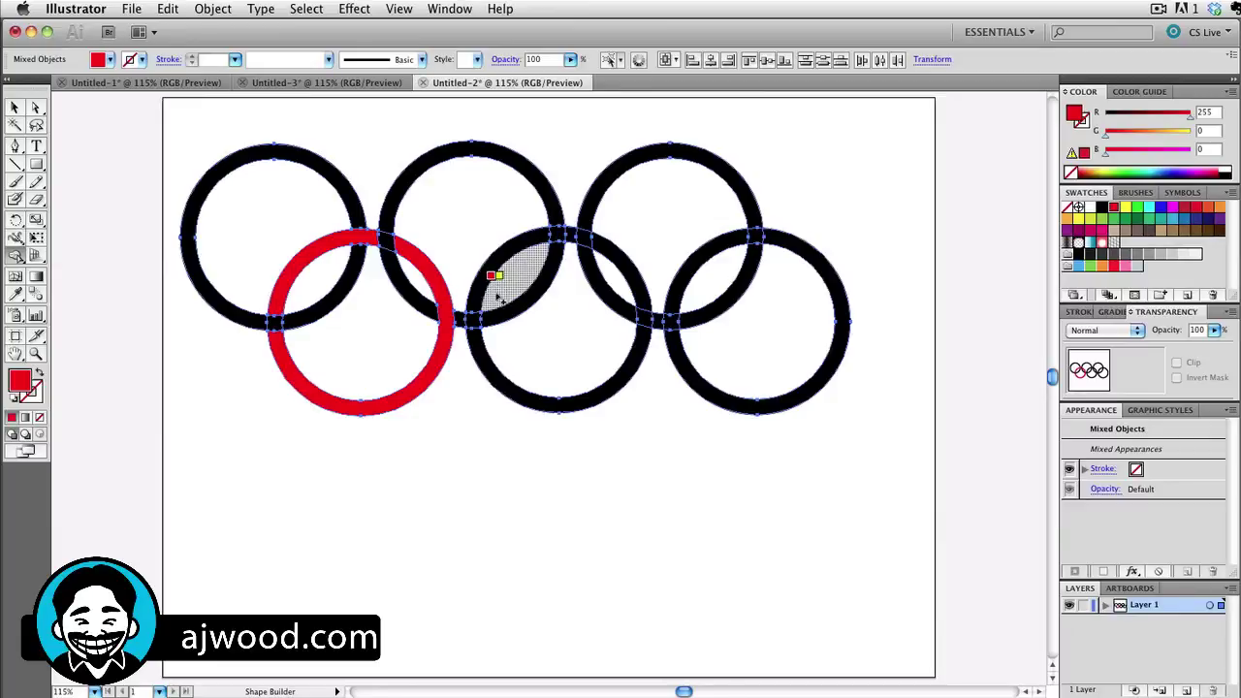
left_click_drag(524, 242, 574, 236)
left_click_drag(621, 277, 648, 324)
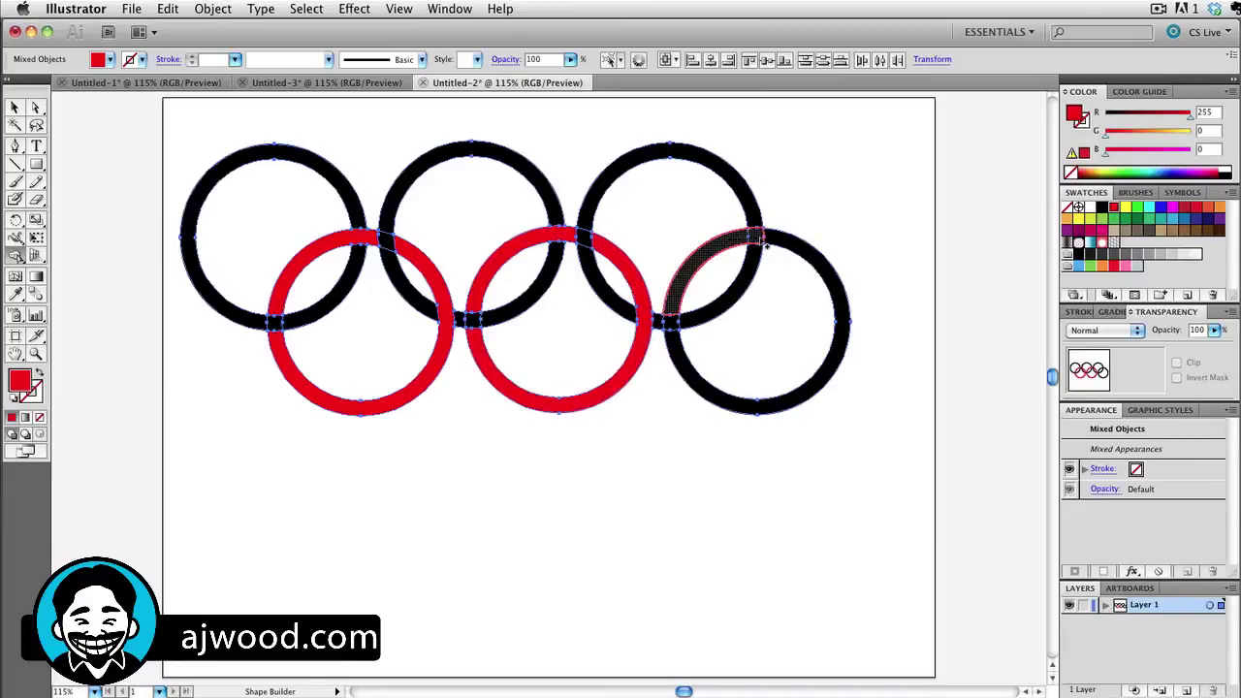
left_click_drag(766, 244, 764, 399)
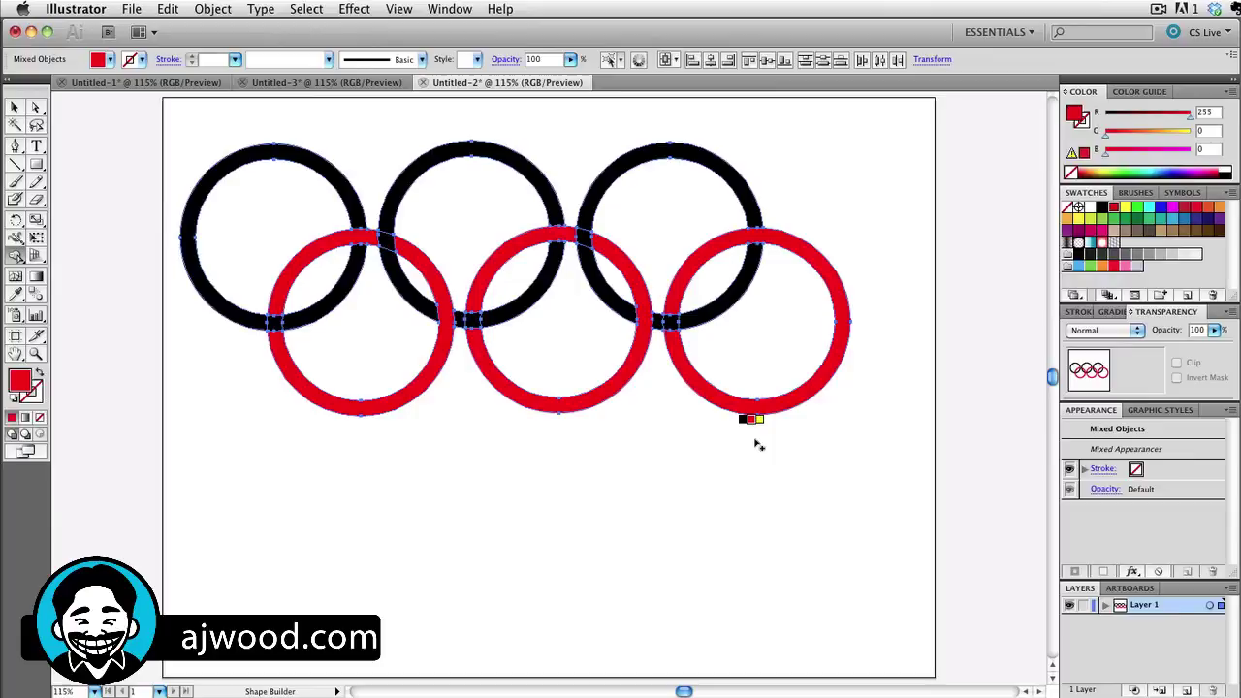
key("v")
left_click(620, 552)
key("shift+m")
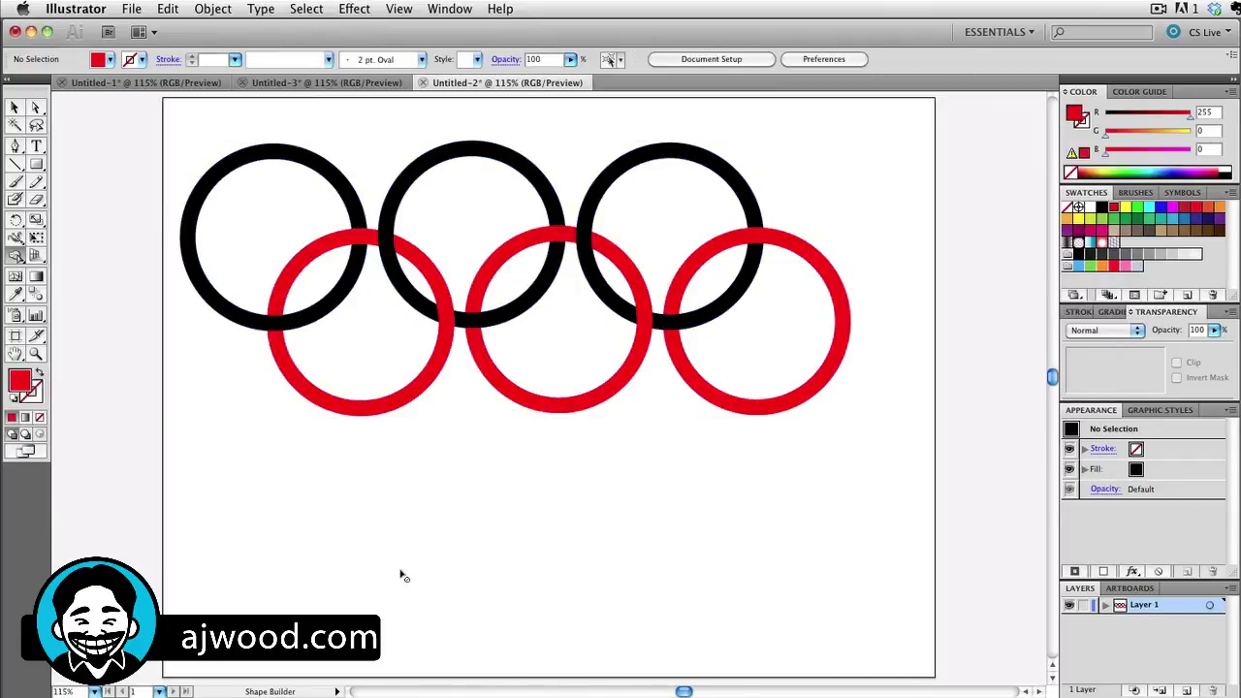